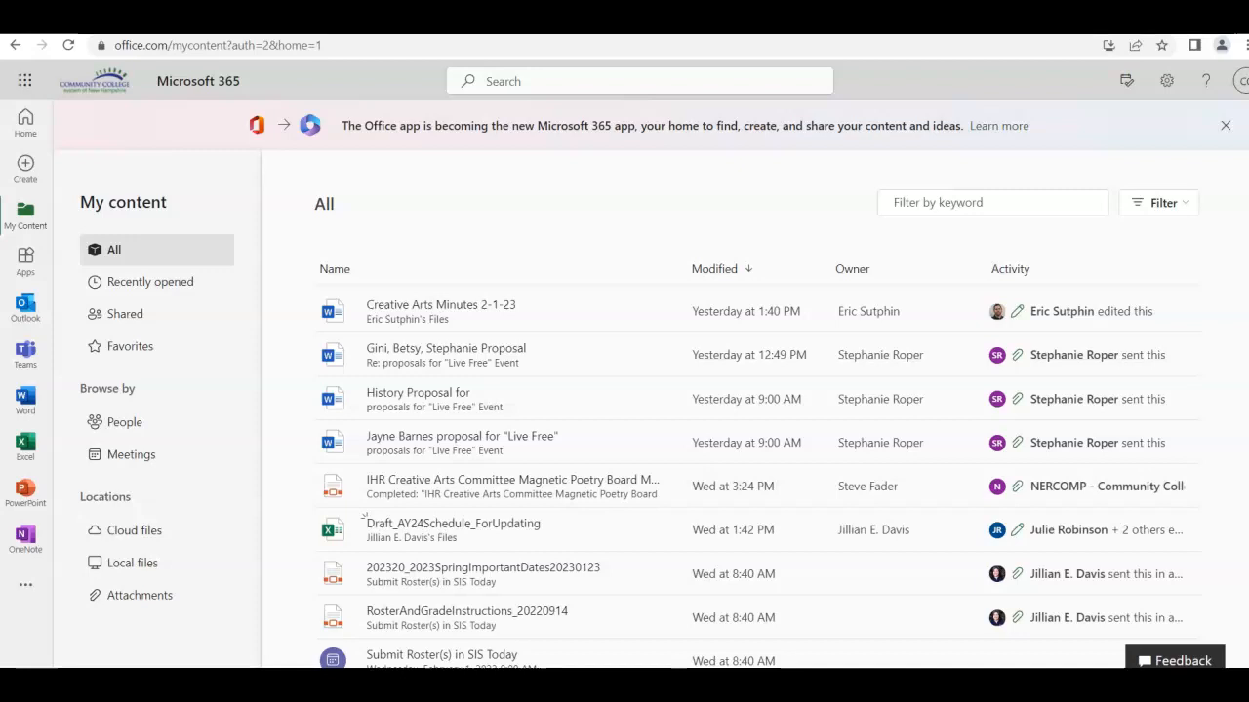
Step: Open Sway from the Microsoft 365 apps and create a new blank Sway
{"action": "left_click", "coordinate": [22, 89]}
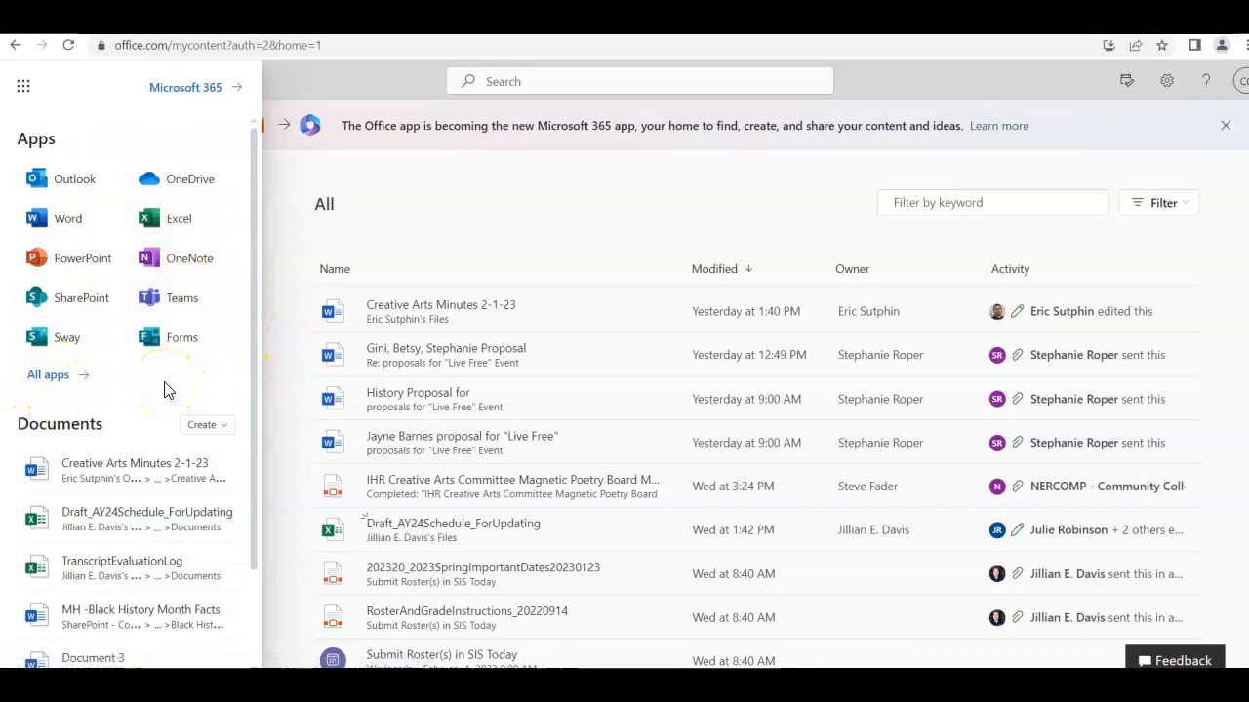
{"action": "left_click", "coordinate": [58, 336]}
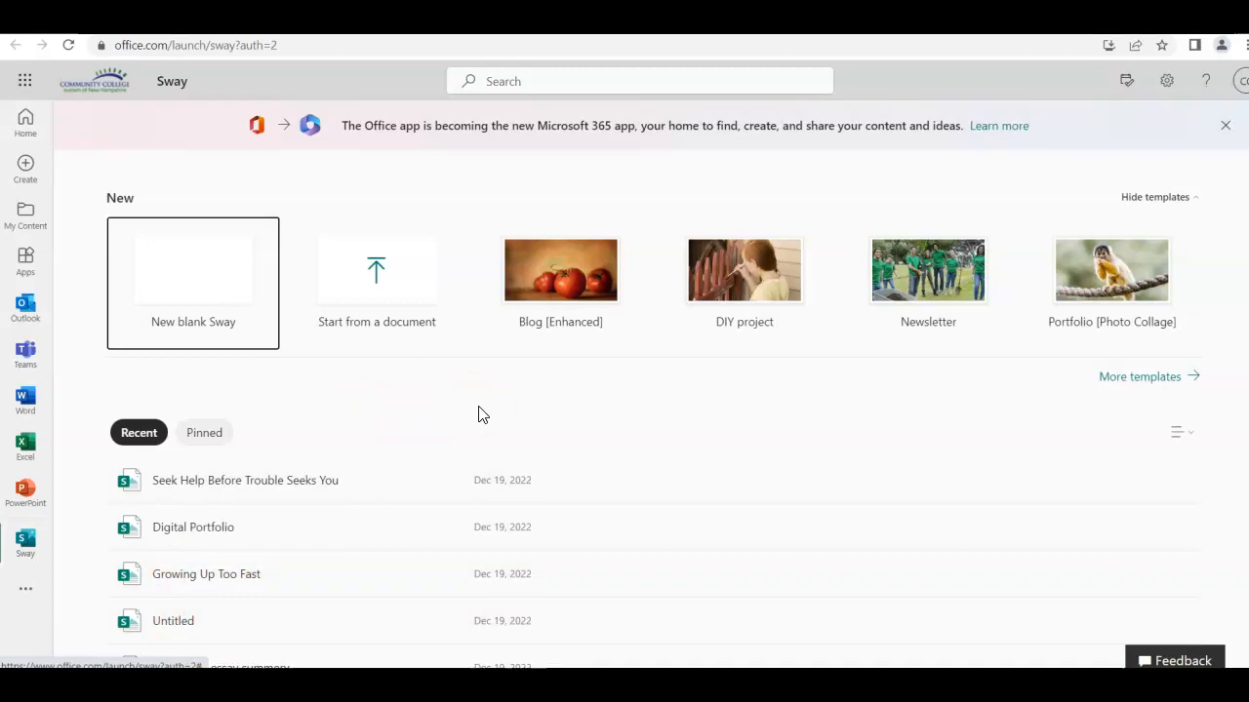
{"action": "left_click", "coordinate": [214, 283]}
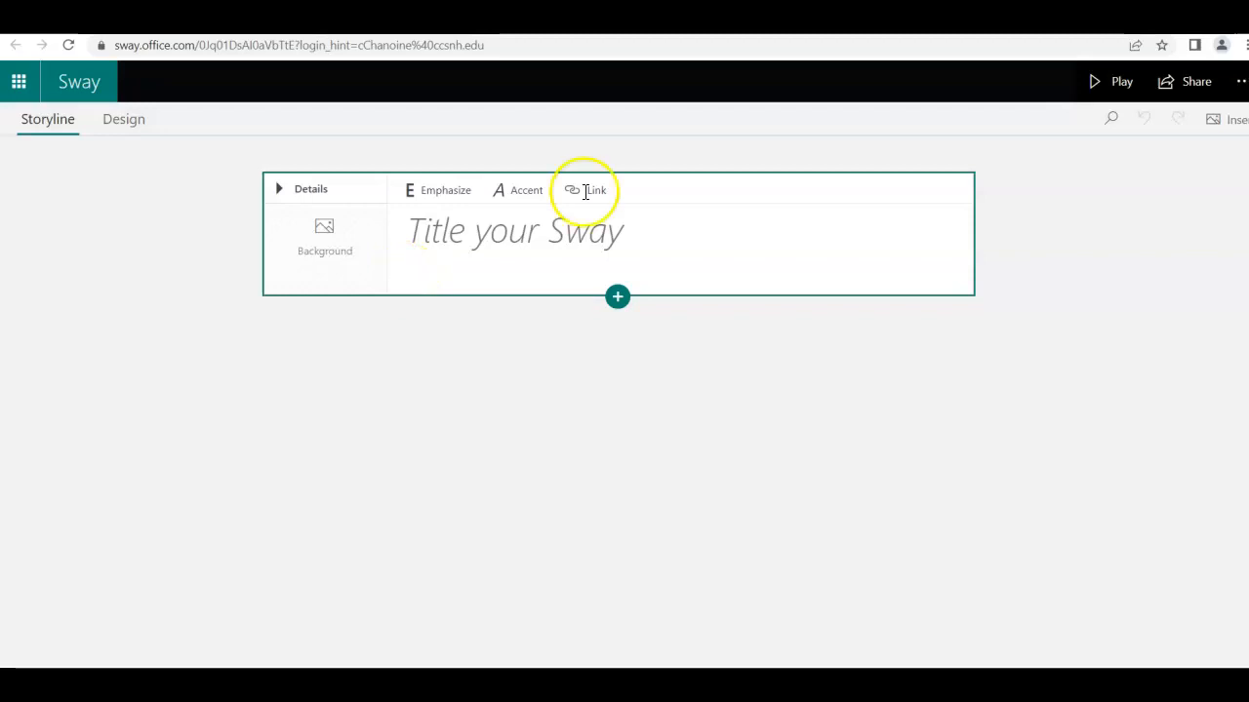
Step: Title the Sway "Postcolonialism and July's People"
{"action": "left_click", "coordinate": [630, 240]}
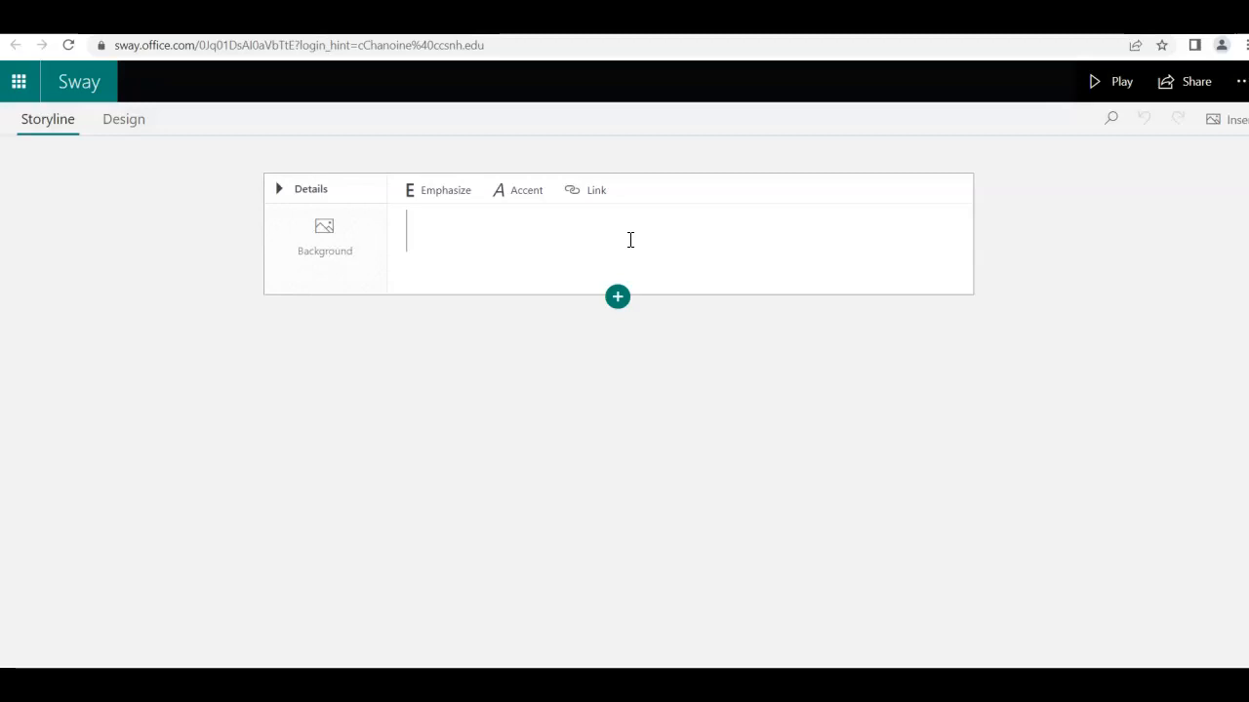
{"action": "type", "text": "Postcolonia"}
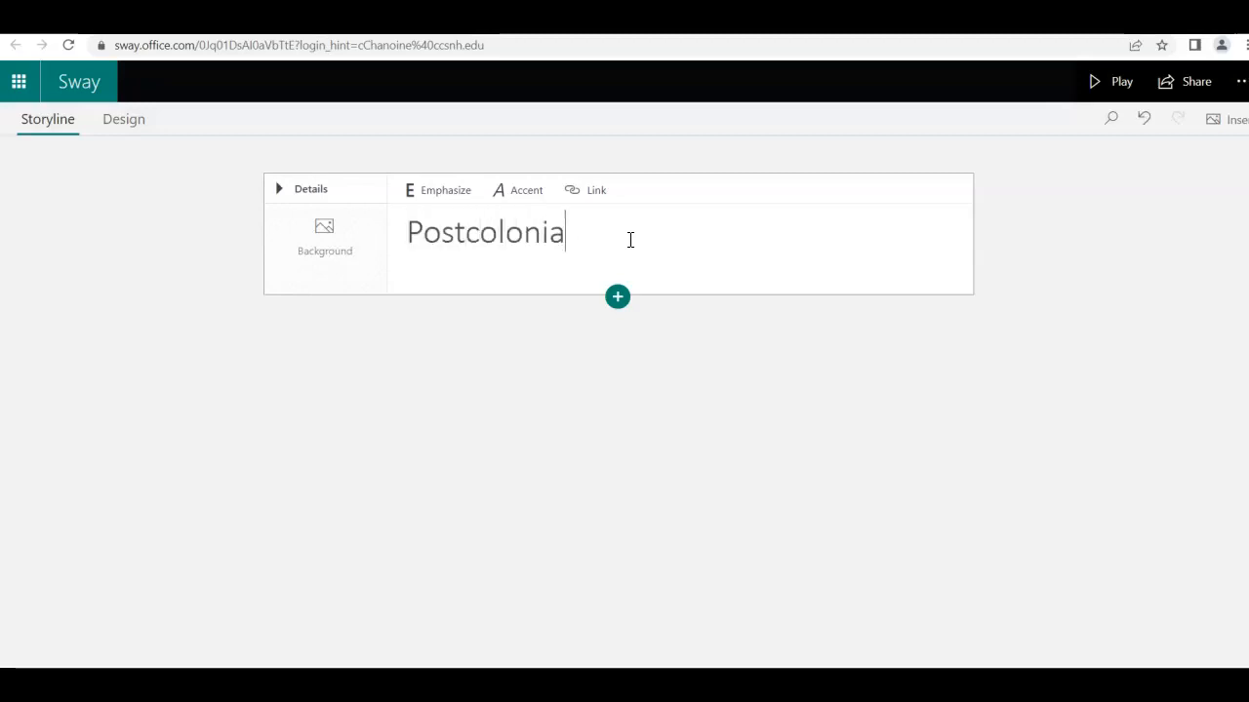
{"action": "type", "text": "lism and Ju"}
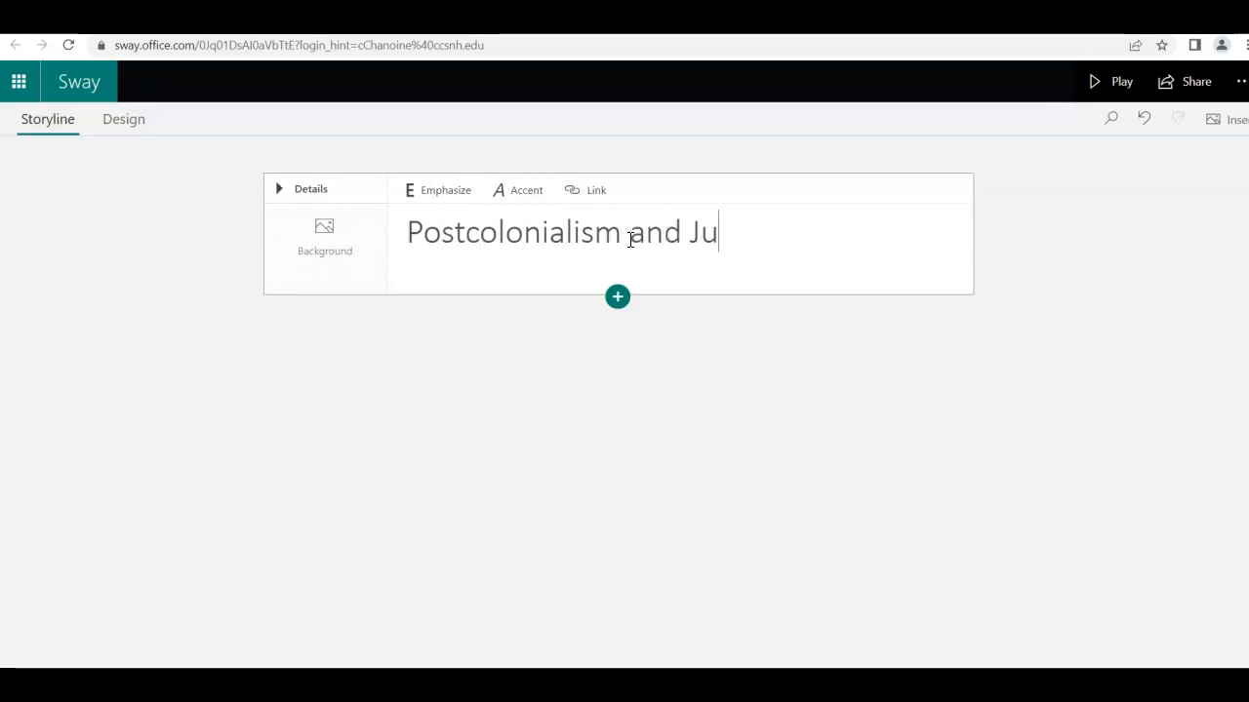
{"action": "type", "text": "ly's People"}
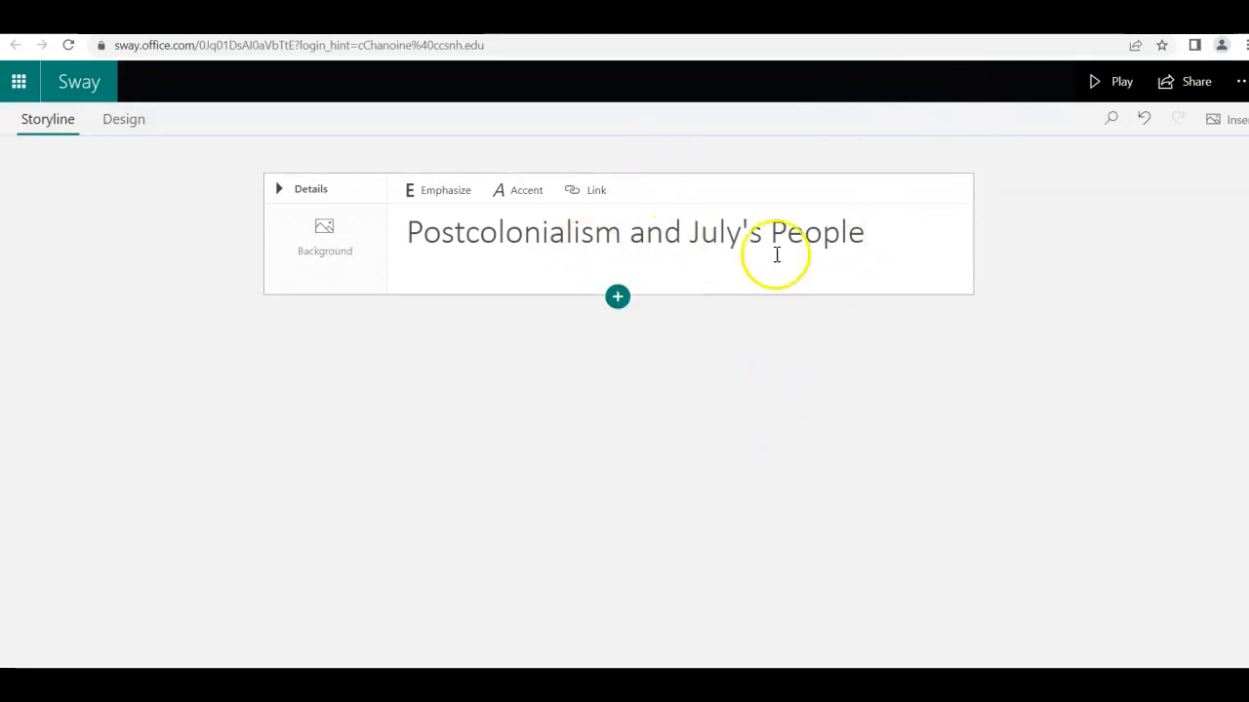
{"action": "left_click", "coordinate": [619, 297]}
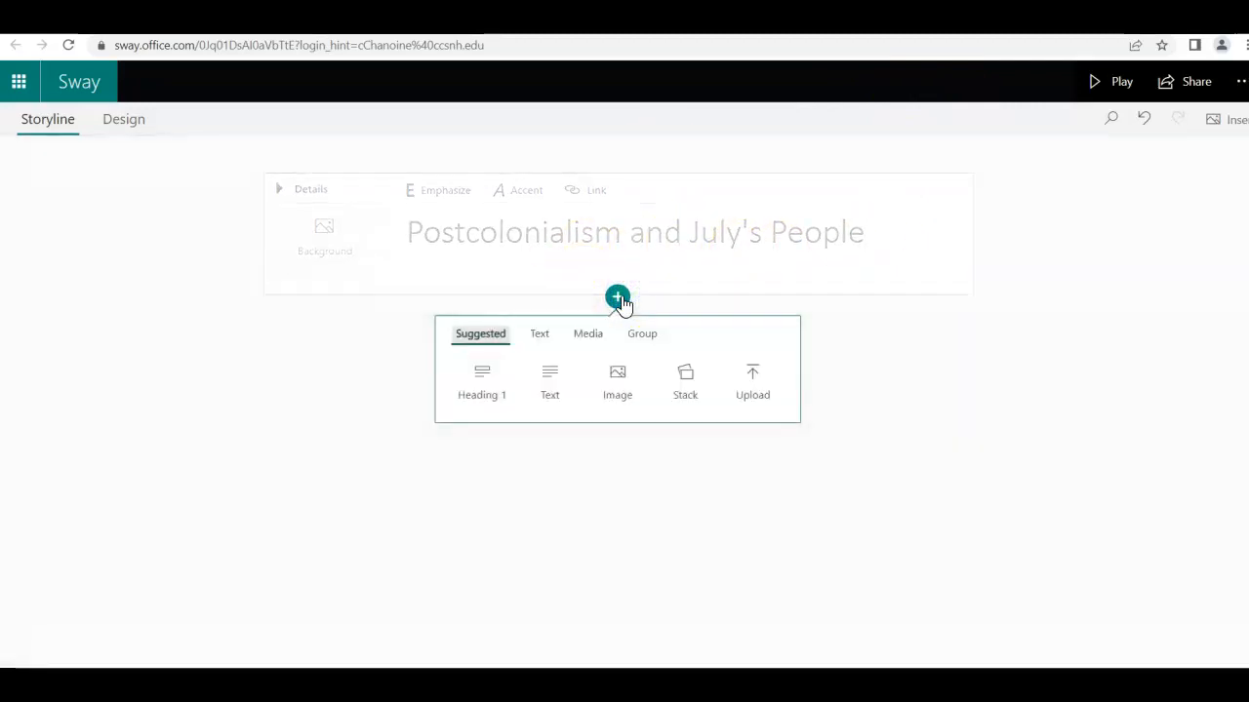
{"action": "left_click", "coordinate": [899, 413]}
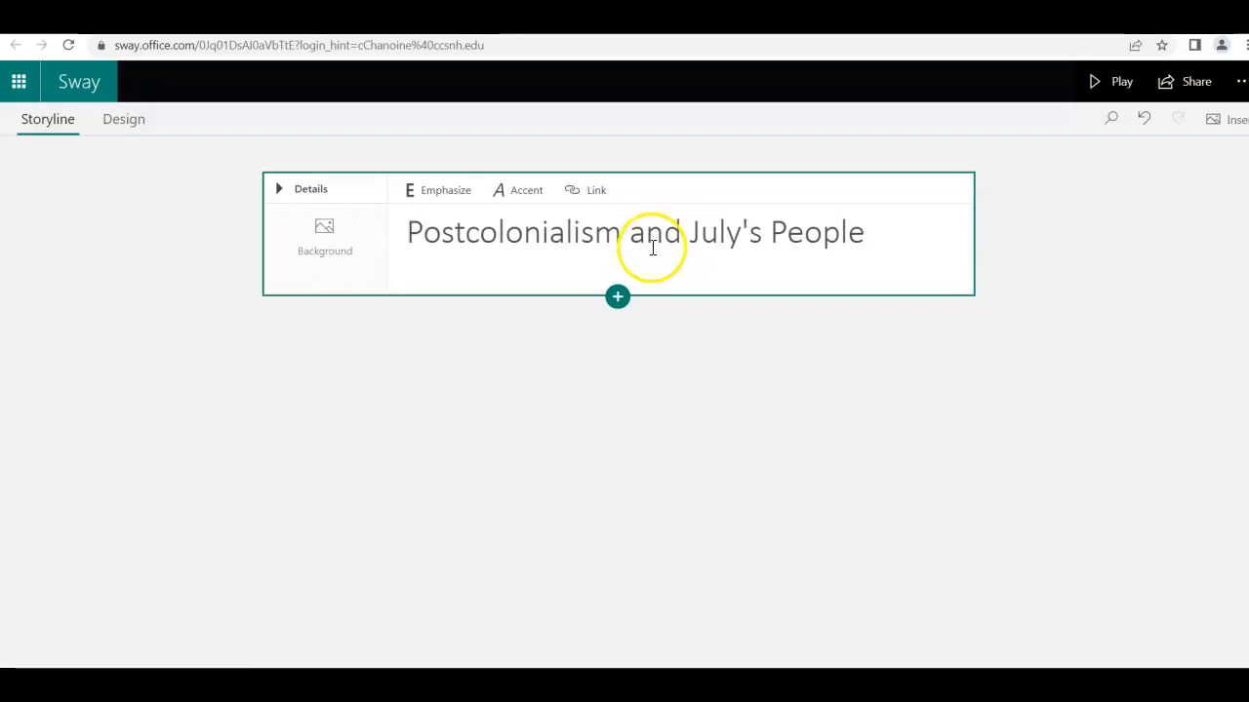
Step: Add three empty Heading 1 sections below the title card
{"action": "left_click", "coordinate": [617, 298]}
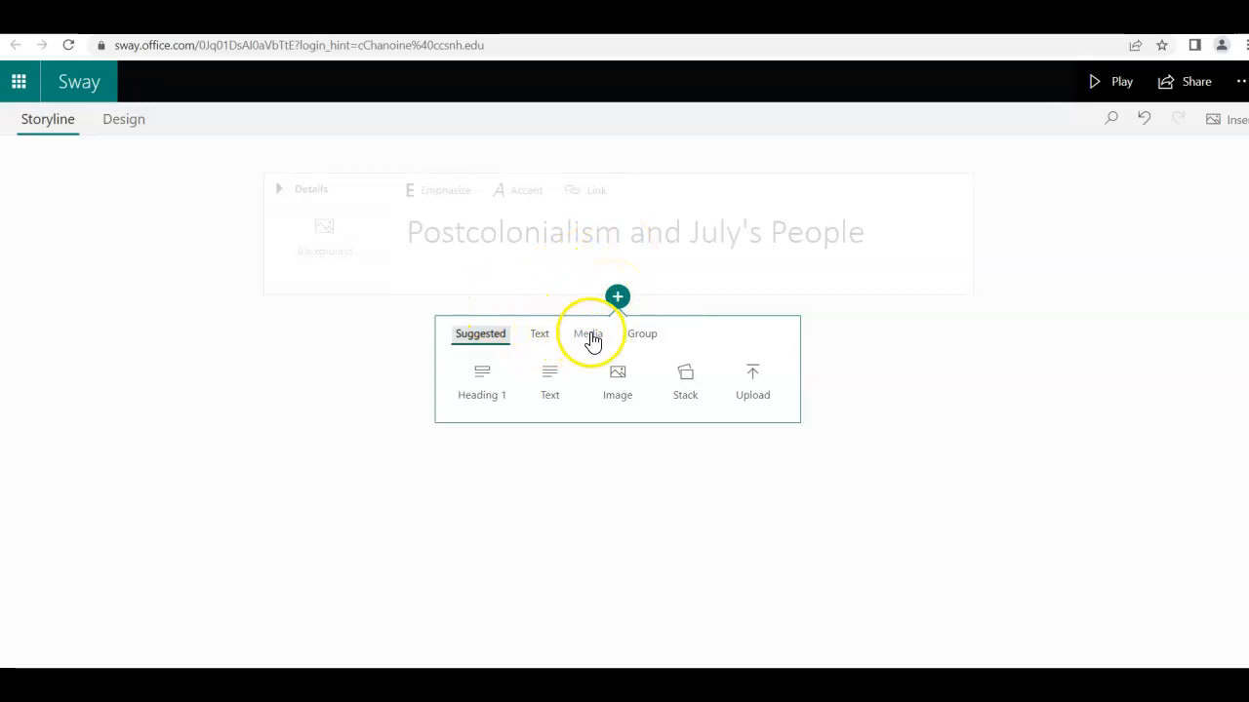
{"action": "left_click", "coordinate": [479, 381]}
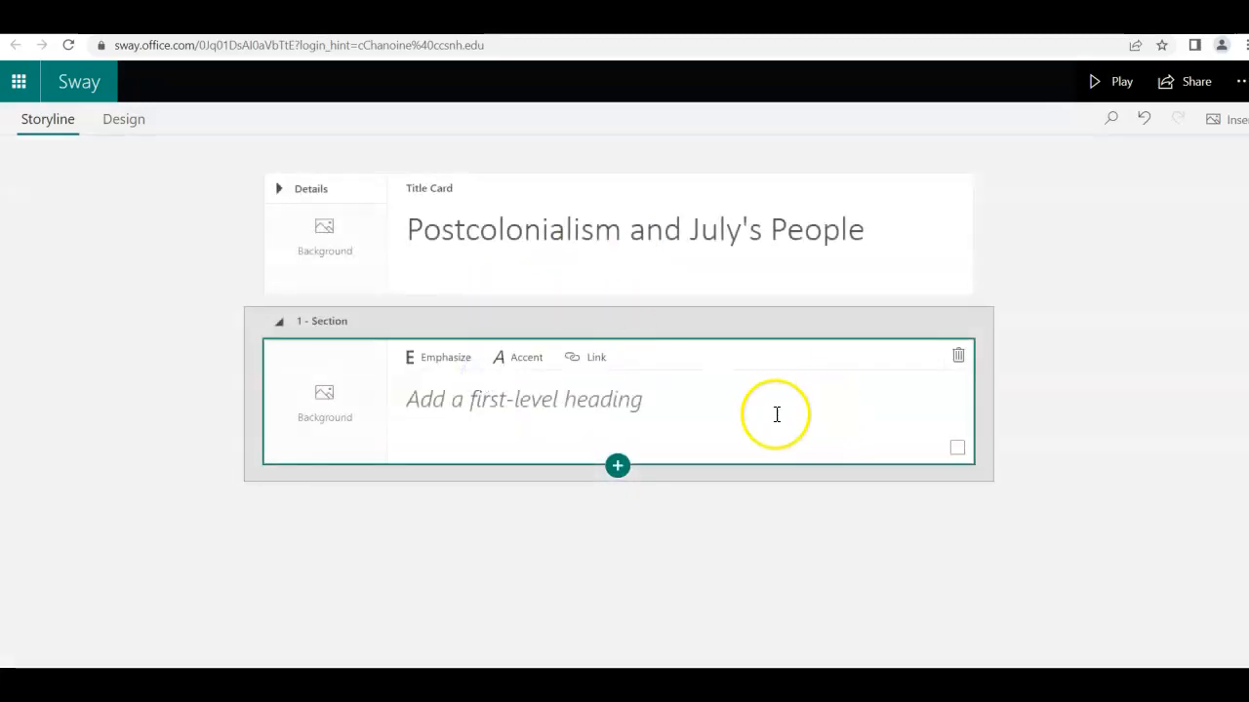
{"action": "left_click", "coordinate": [608, 278]}
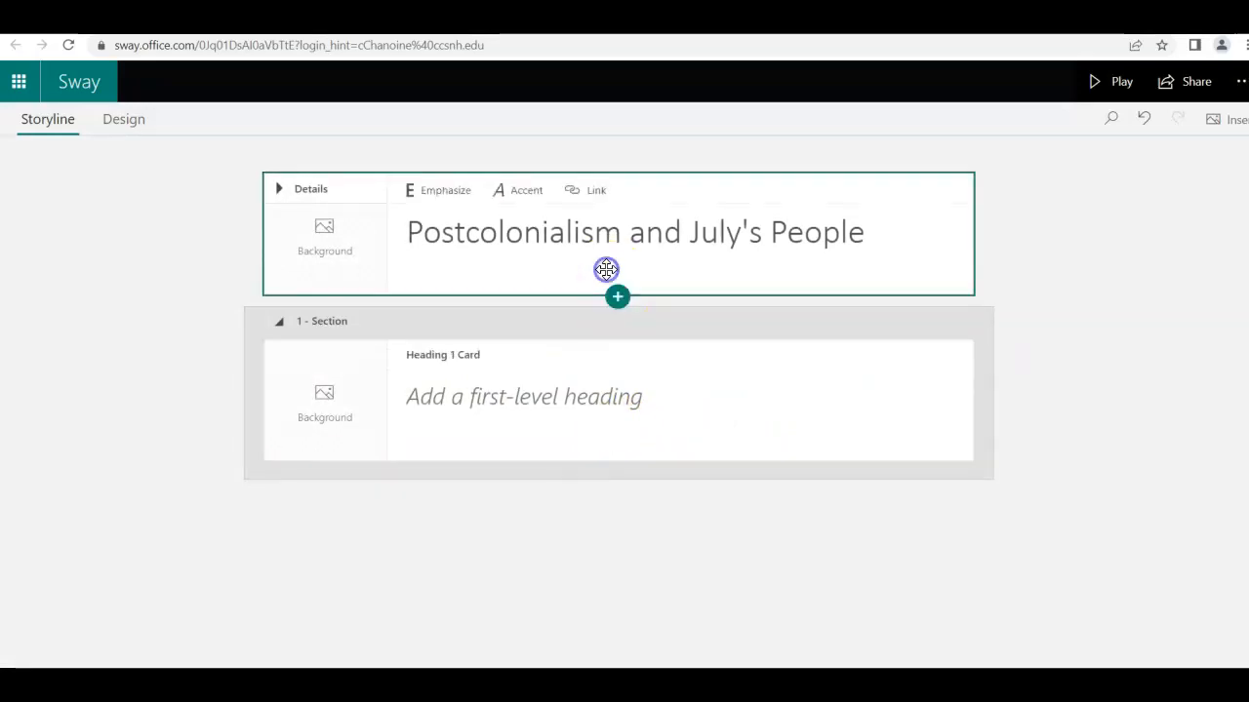
{"action": "left_click", "coordinate": [617, 295]}
{"action": "left_click", "coordinate": [477, 377]}
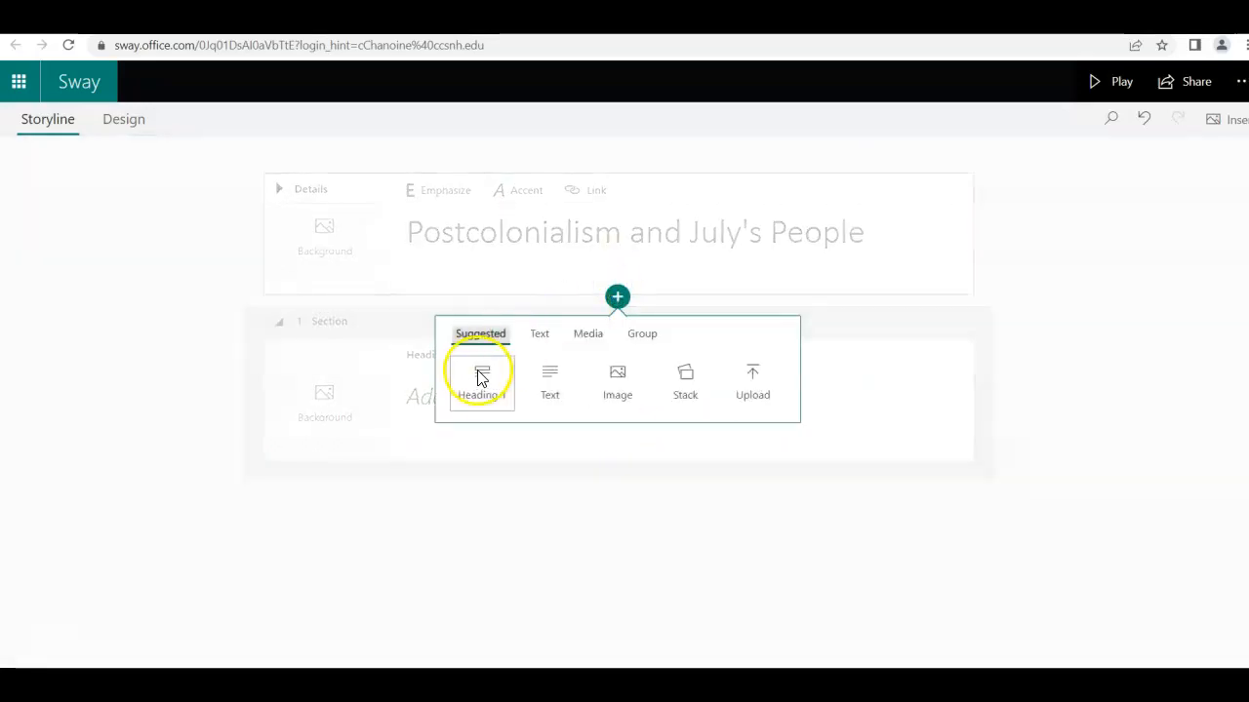
{"action": "left_click", "coordinate": [600, 260]}
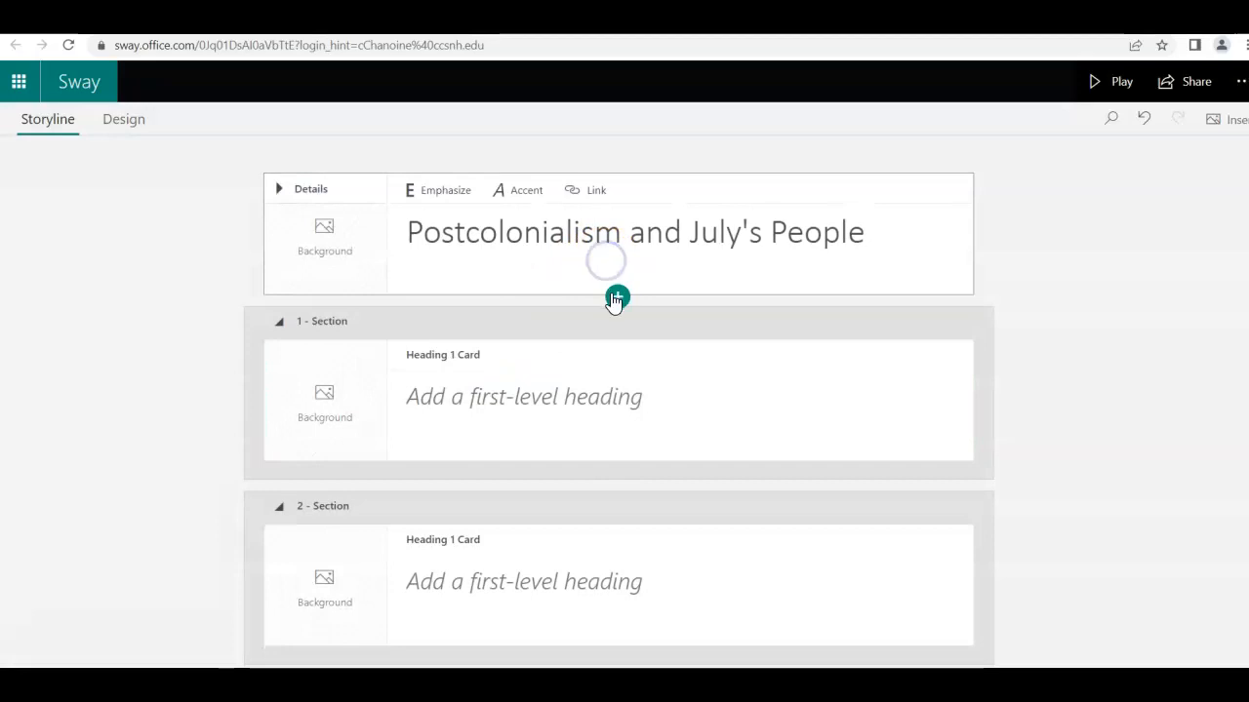
{"action": "left_click", "coordinate": [615, 297]}
{"action": "left_click", "coordinate": [479, 369]}
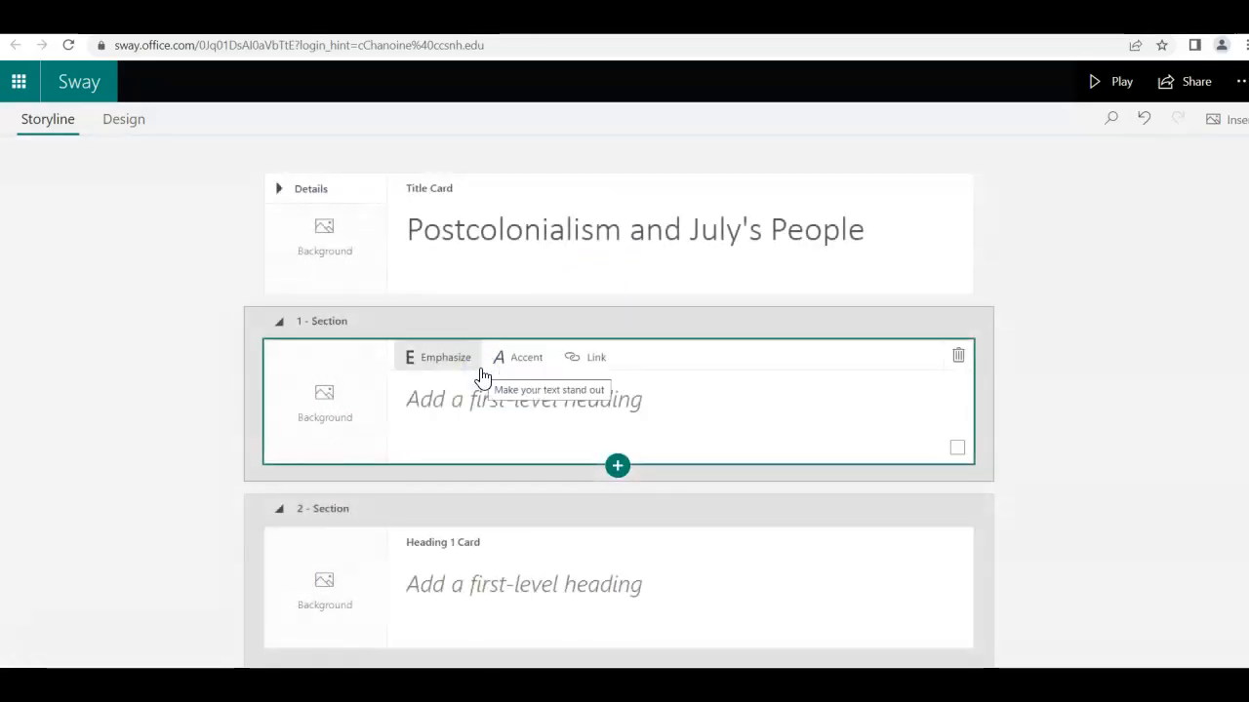
Step: Add a fourth empty Heading 1 section directly after the title card
{"action": "left_click", "coordinate": [809, 251]}
{"action": "scroll", "coordinate": [619, 404], "scroll_direction": "down", "scroll_amount": 2}
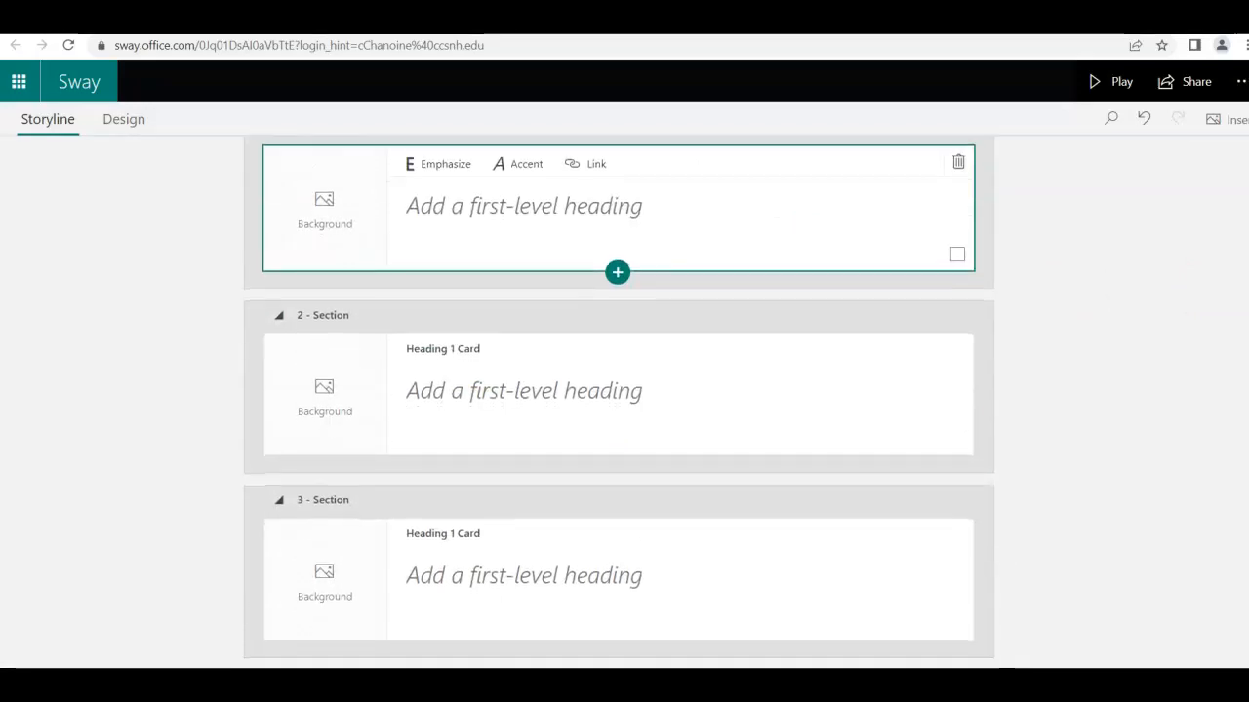
{"action": "scroll", "coordinate": [1212, 237], "scroll_direction": "up", "scroll_amount": 3}
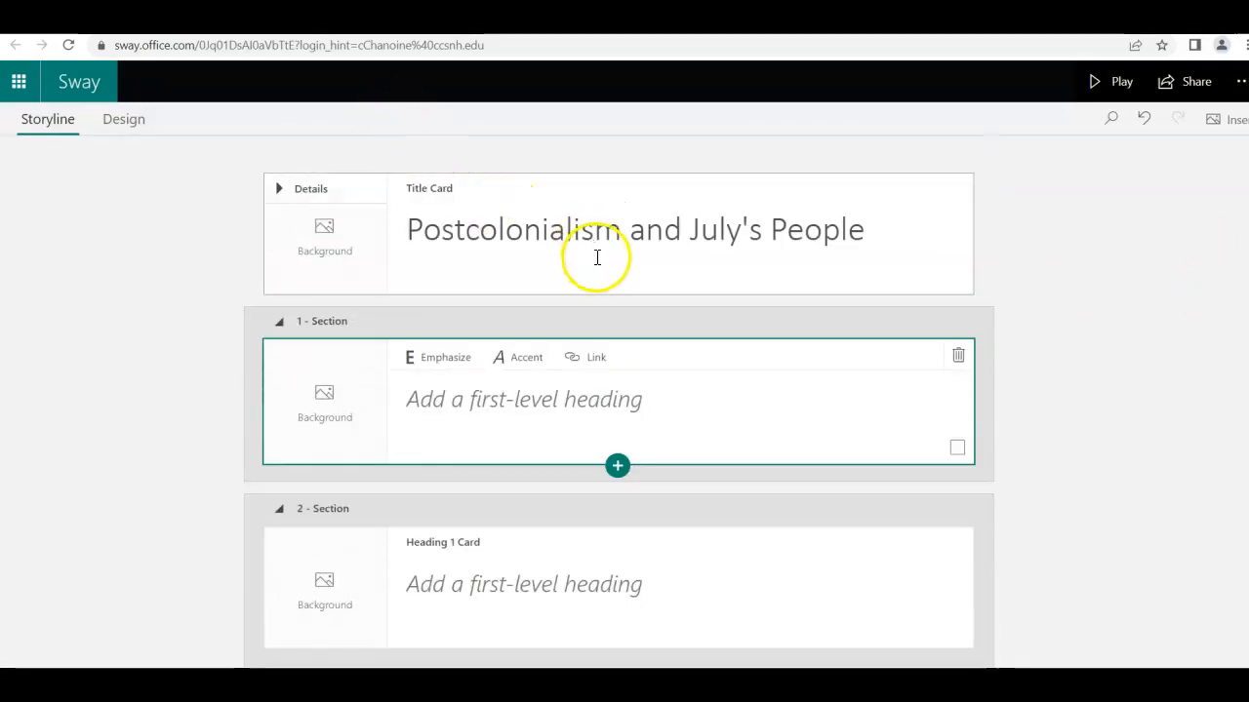
{"action": "left_click", "coordinate": [597, 256]}
{"action": "left_click", "coordinate": [618, 296]}
{"action": "left_click", "coordinate": [480, 375]}
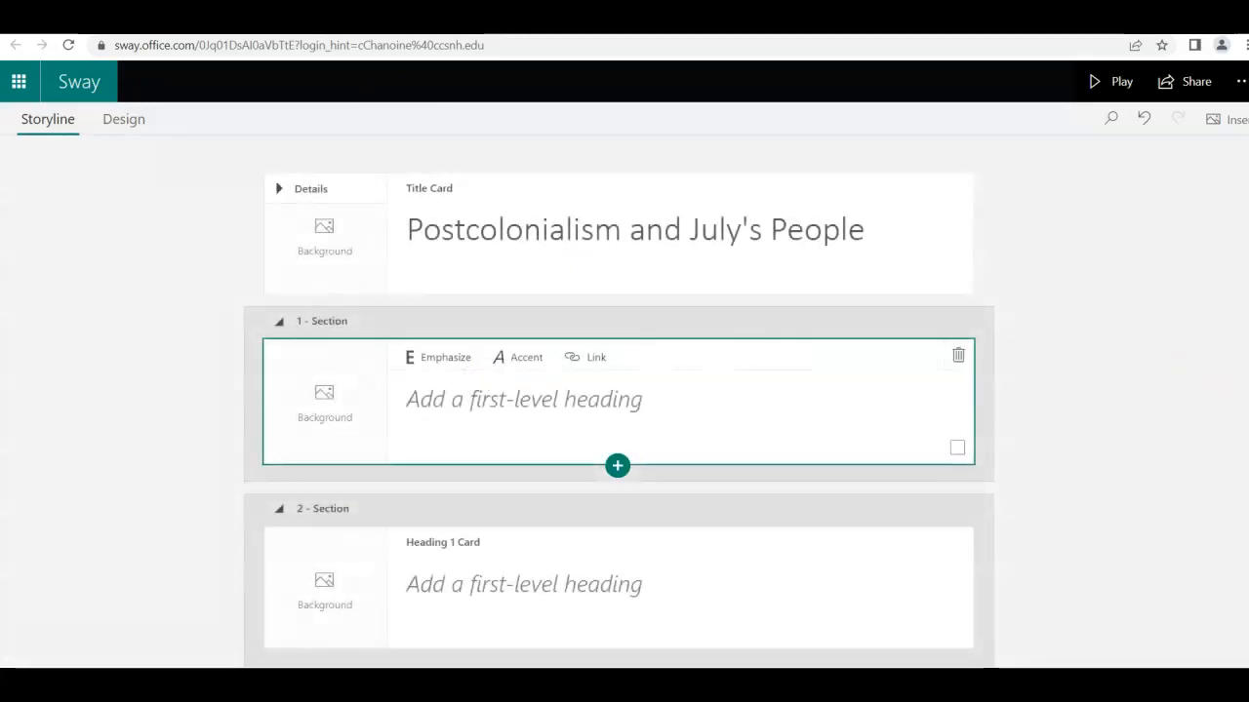
{"action": "scroll", "coordinate": [1235, 518], "scroll_direction": "down", "scroll_amount": 5}
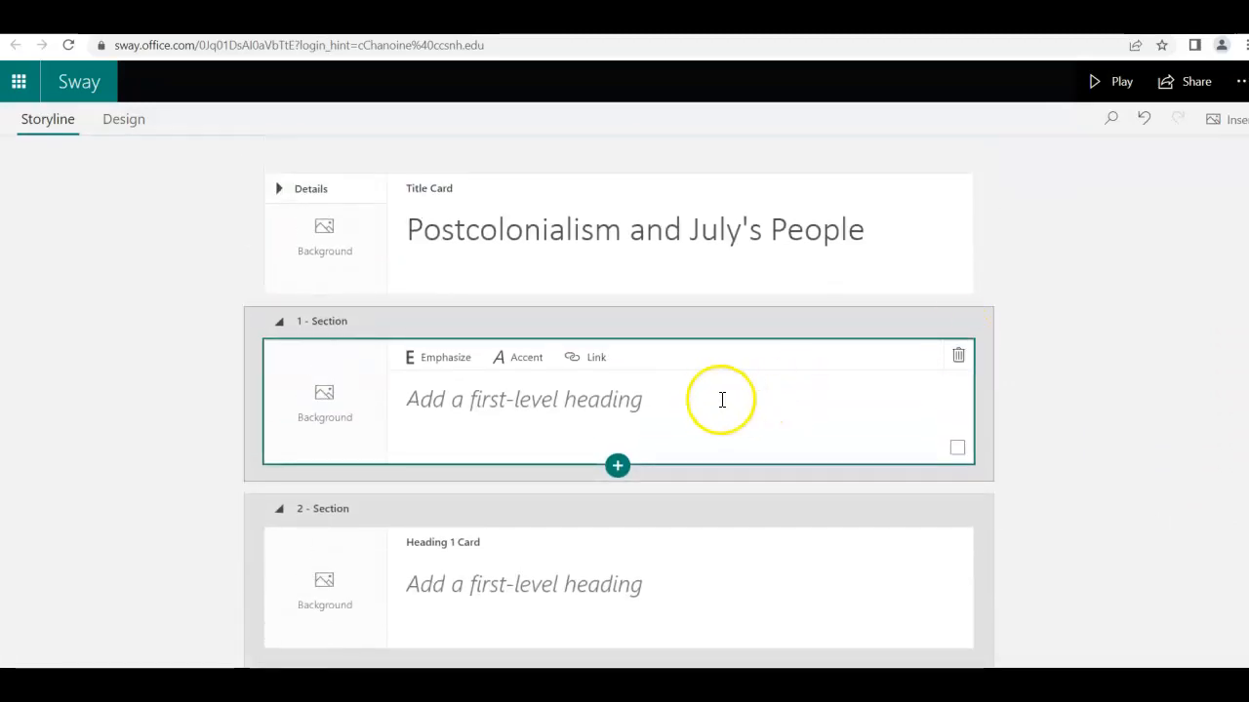
Step: Enter "Question 1" and "Question 2" as the headings of the first and second sections
{"action": "left_click", "coordinate": [438, 386]}
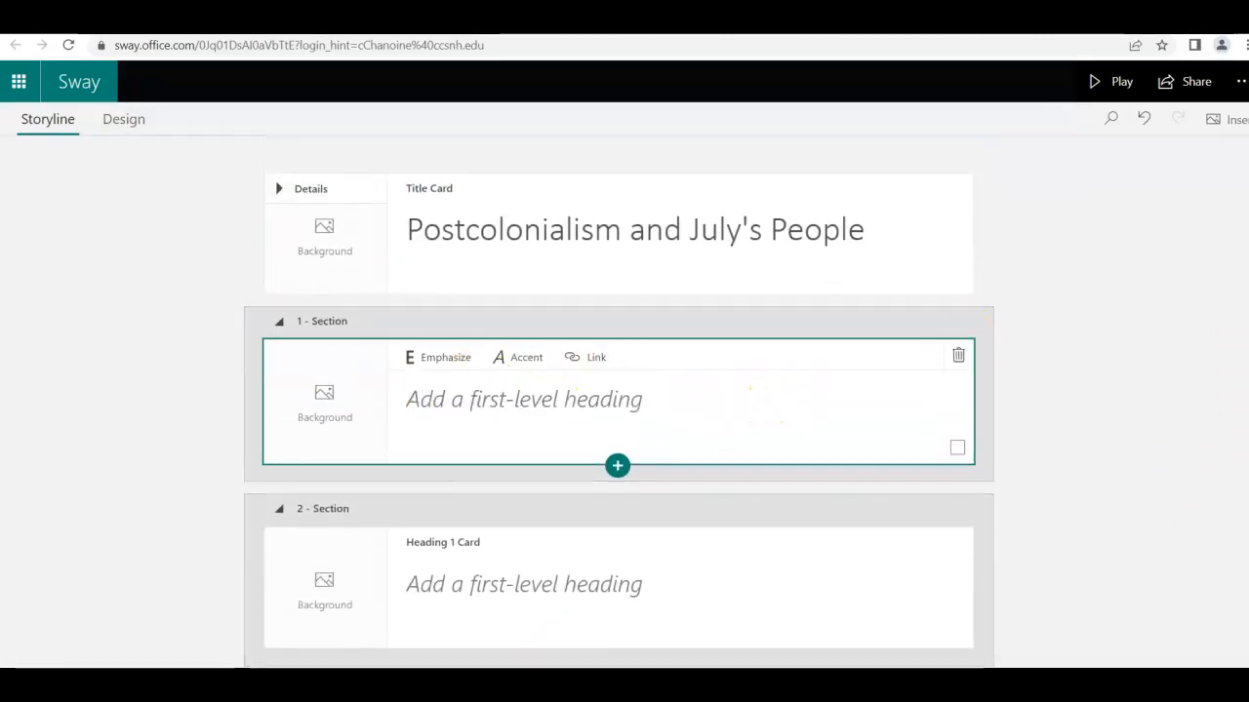
{"action": "left_click", "coordinate": [644, 407]}
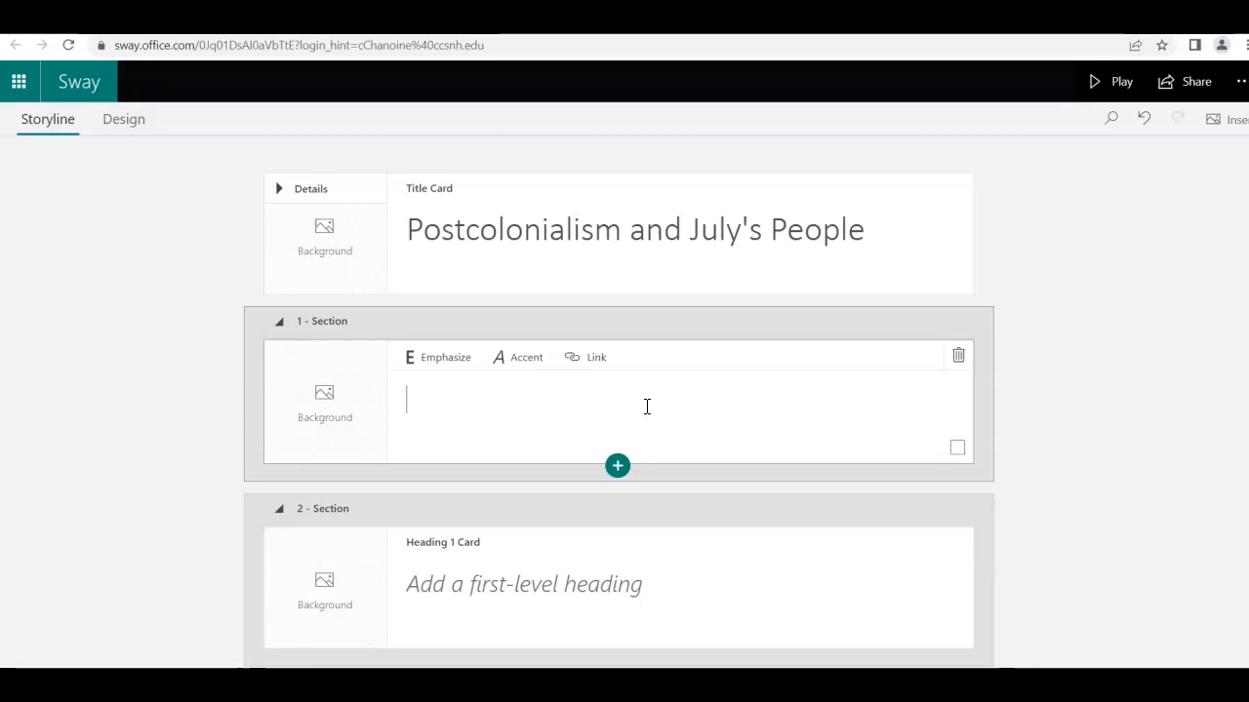
{"action": "type", "text": "Question 1"}
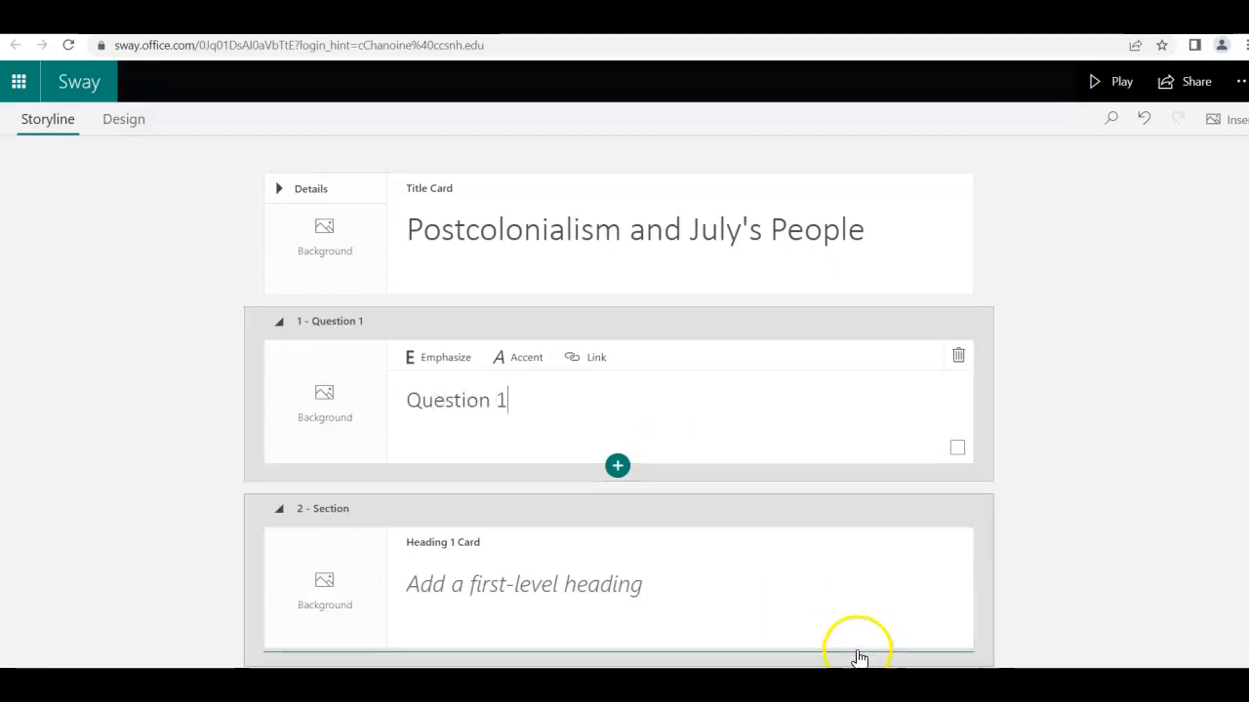
{"action": "left_click", "coordinate": [298, 600]}
{"action": "type", "text": "Question 2"}
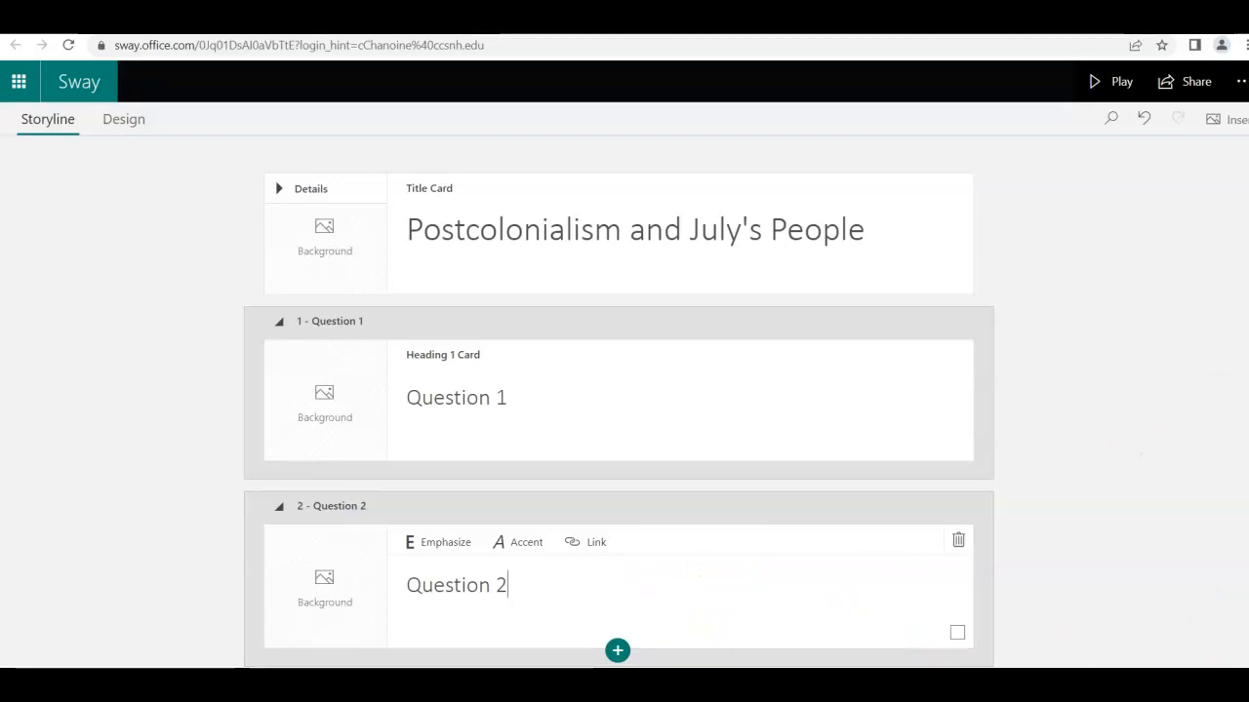
Step: Enter "Question 3" as the third section's heading and "Works Cited" as the fourth section's heading
{"action": "scroll", "coordinate": [587, 518], "scroll_direction": "down", "scroll_amount": 3}
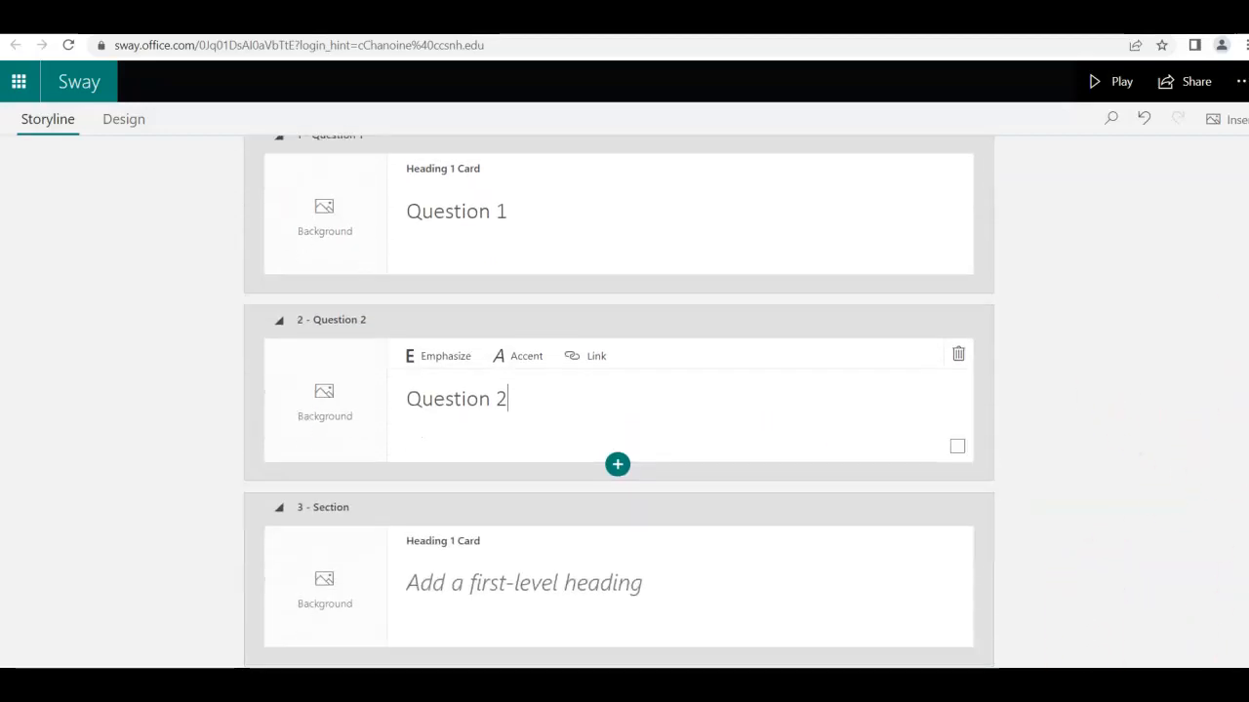
{"action": "left_click", "coordinate": [586, 517]}
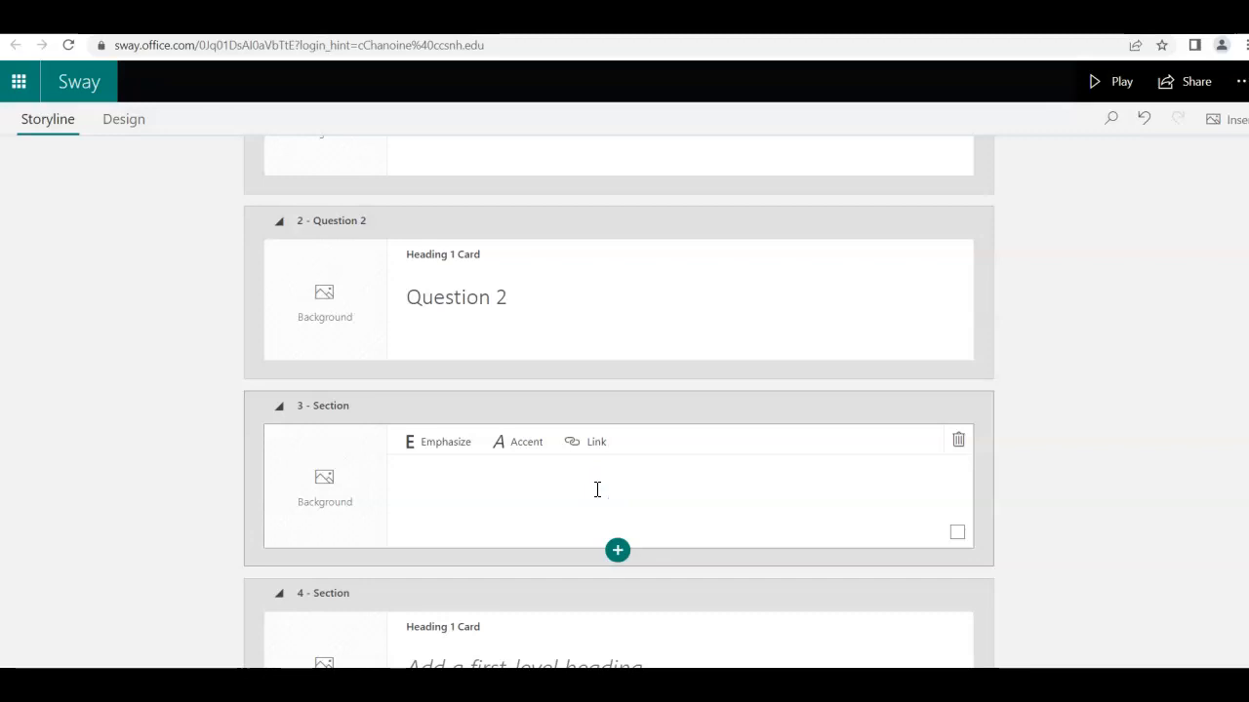
{"action": "type", "text": "Question 3"}
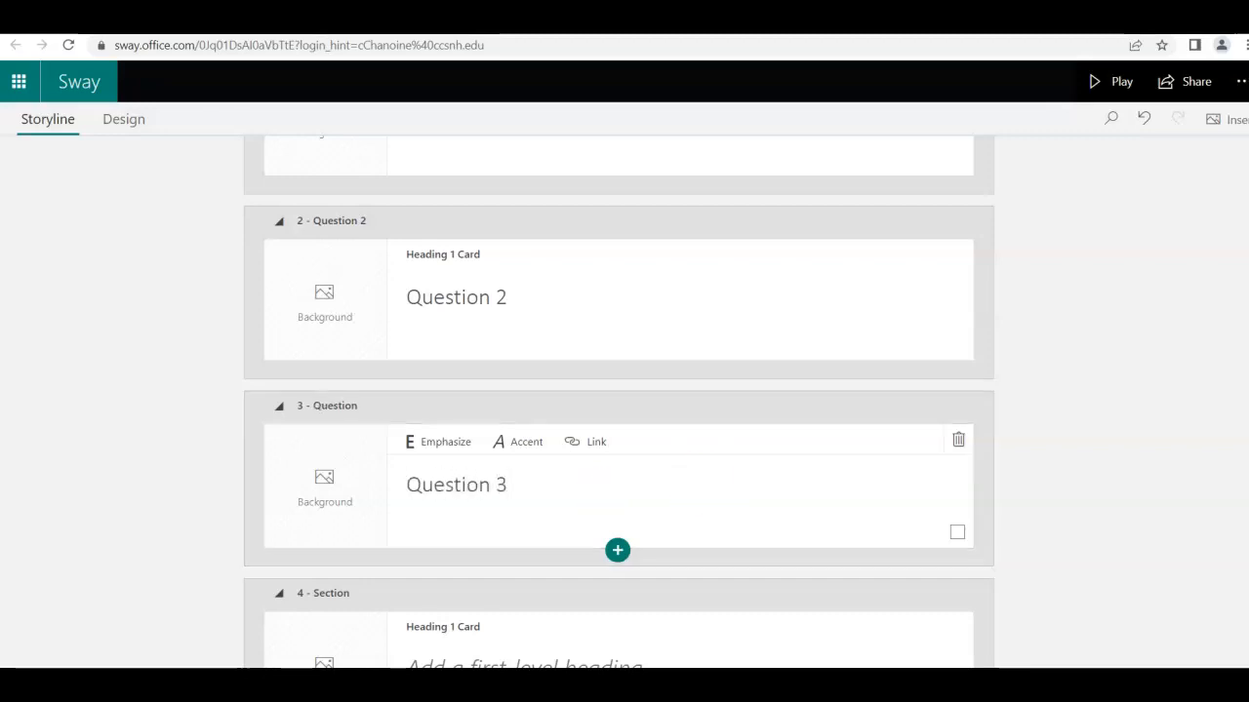
{"action": "scroll", "coordinate": [618, 390], "scroll_direction": "down", "scroll_amount": 2}
{"action": "left_click", "coordinate": [557, 511]}
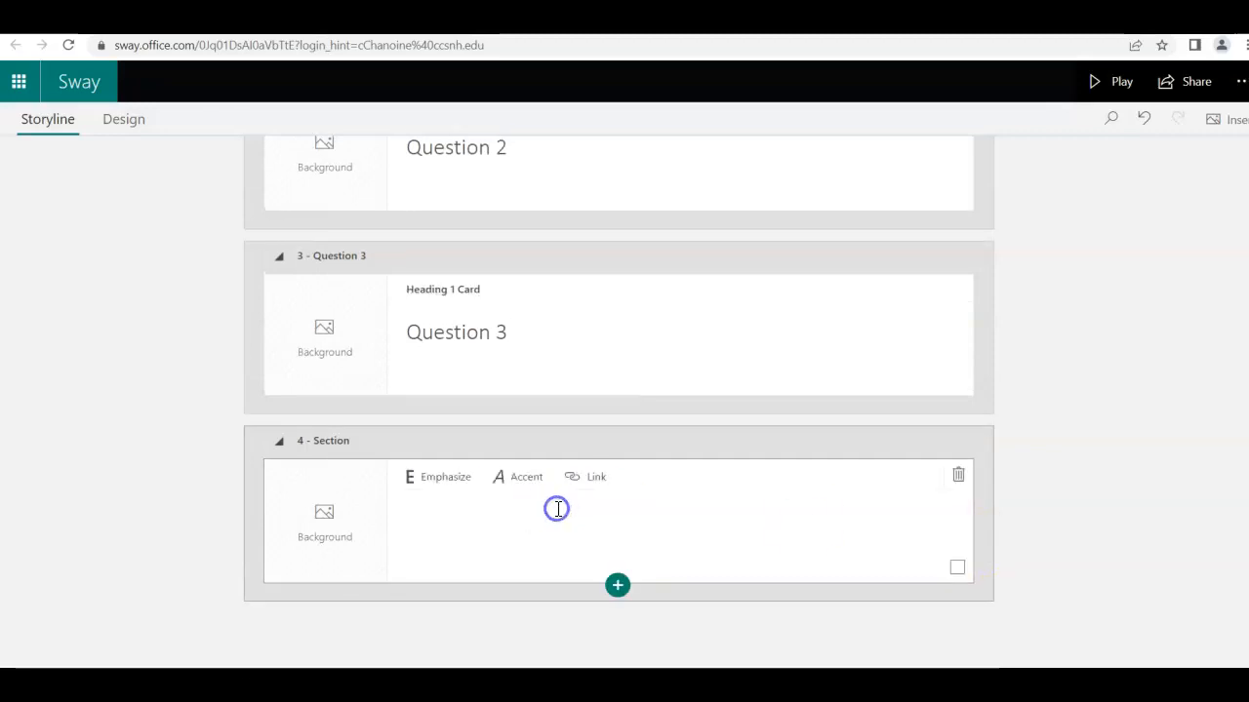
{"action": "type", "text": "Works Cited"}
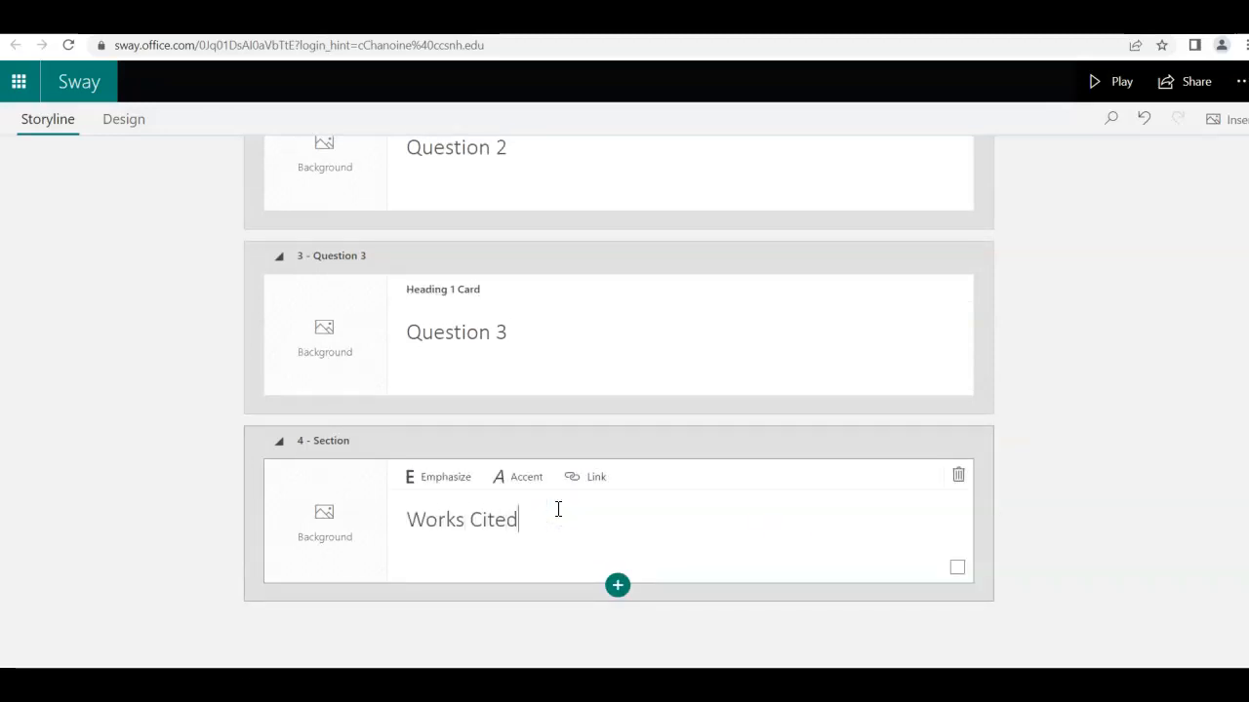
{"action": "left_click", "coordinate": [680, 580]}
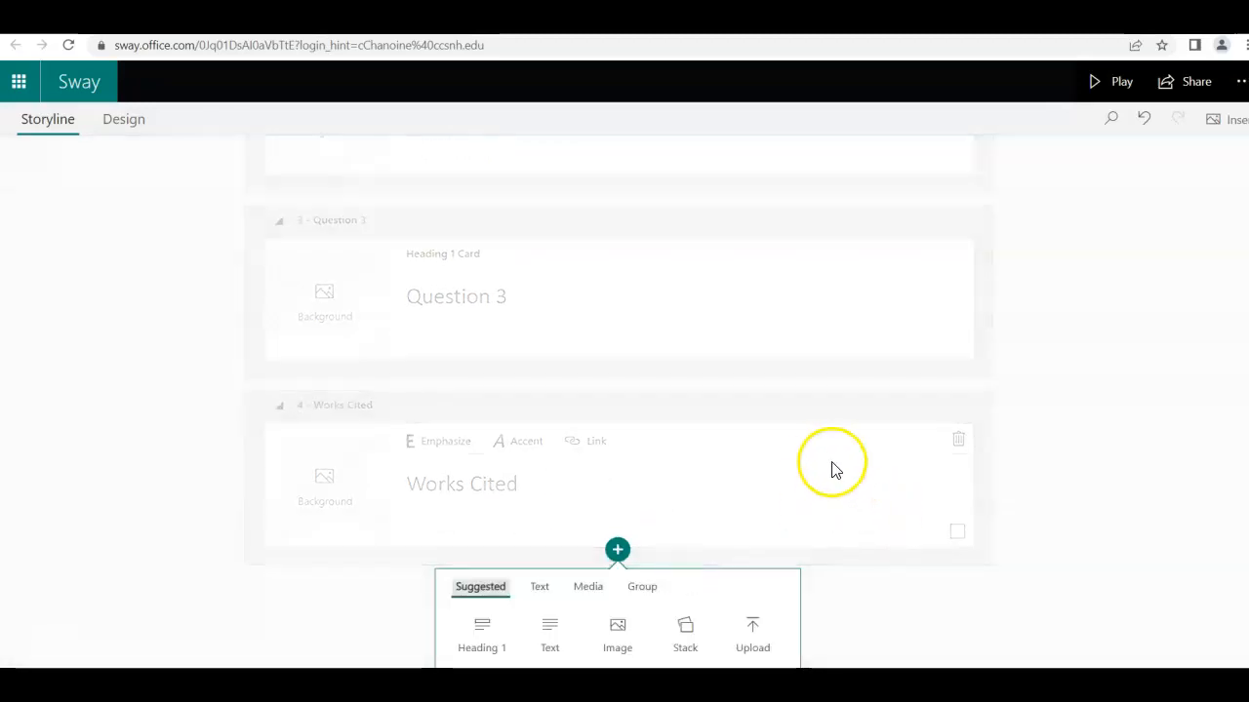
{"action": "left_click", "coordinate": [1156, 539]}
Step: Insert a text card below the "Question 1" heading and place the cursor in it
{"action": "scroll", "coordinate": [1213, 312], "scroll_direction": "up", "scroll_amount": 5}
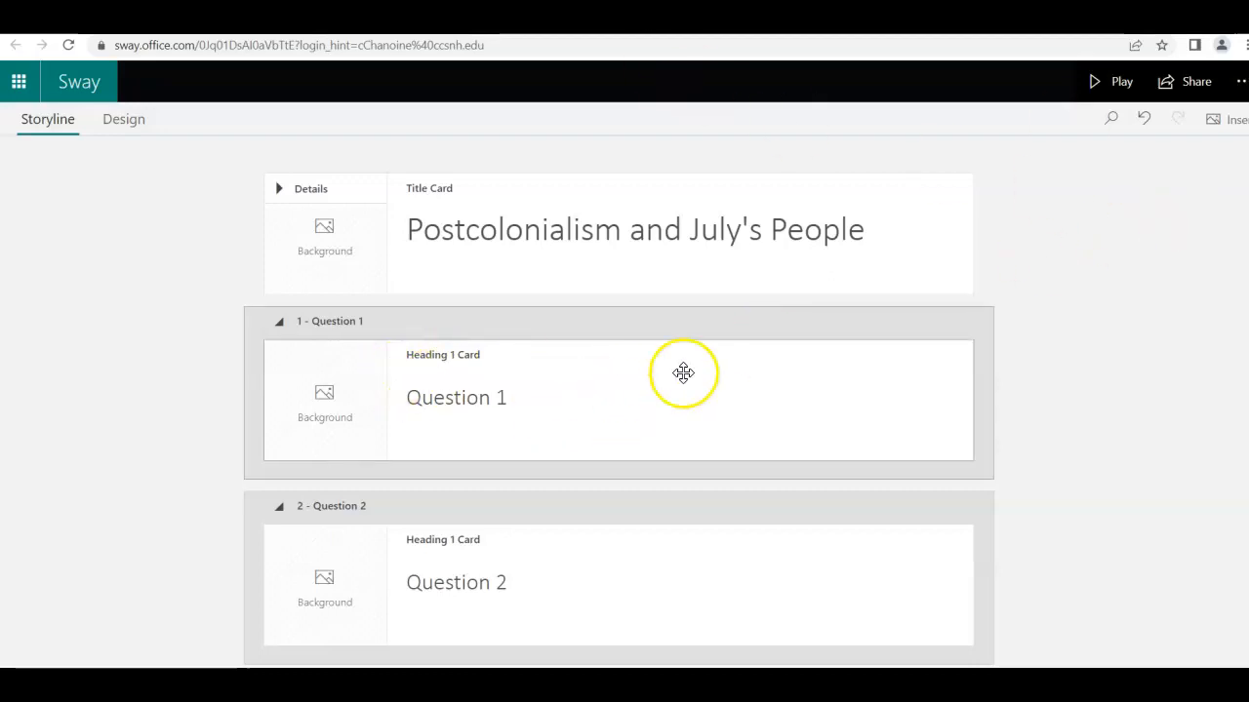
{"action": "left_click", "coordinate": [633, 427]}
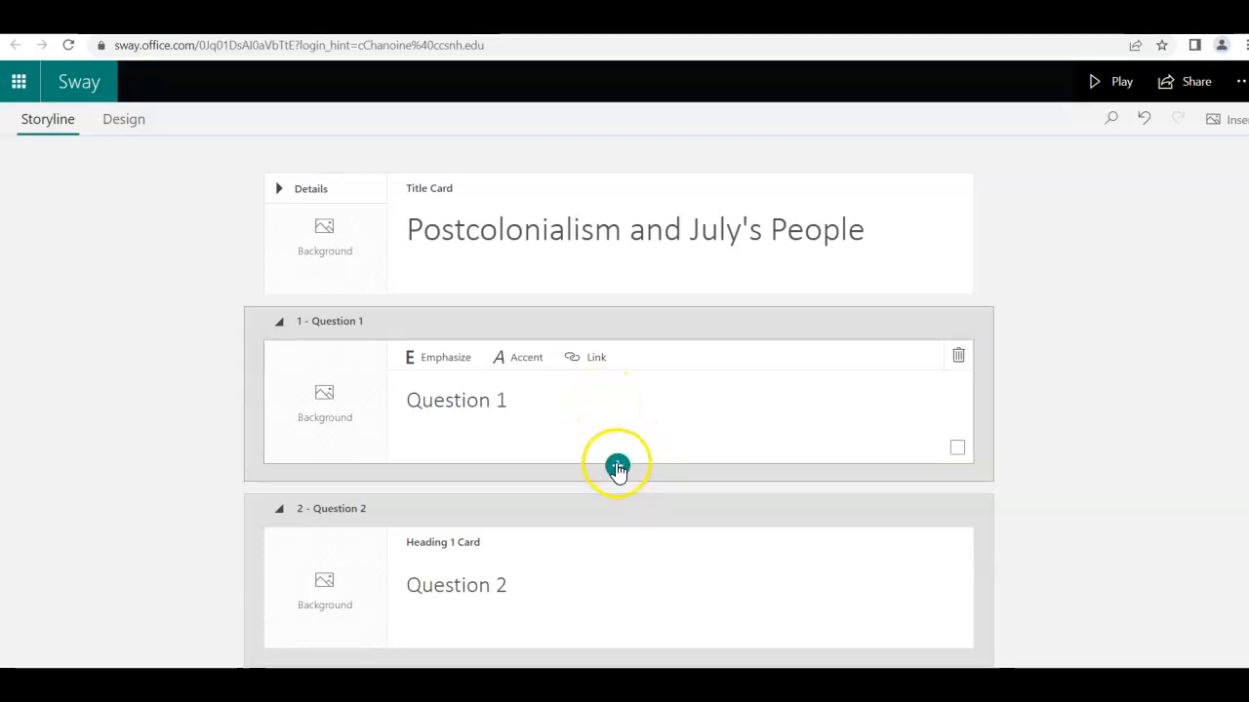
{"action": "left_click", "coordinate": [617, 467]}
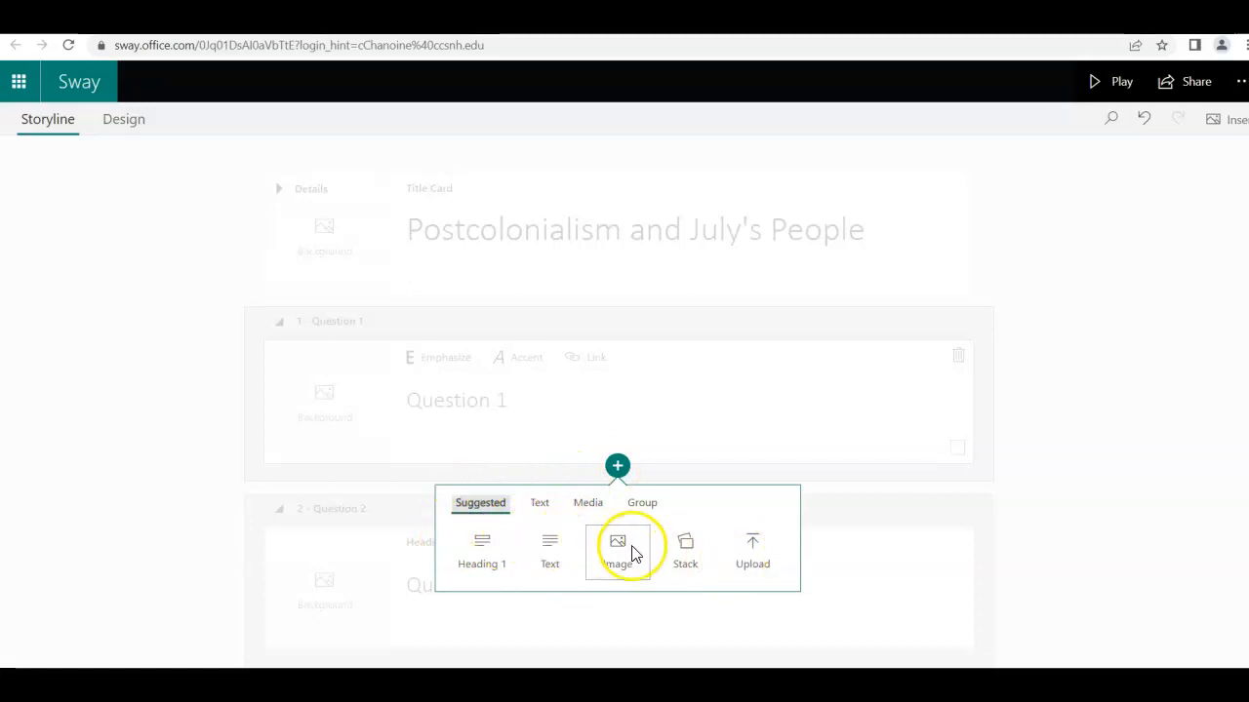
{"action": "left_click", "coordinate": [549, 554]}
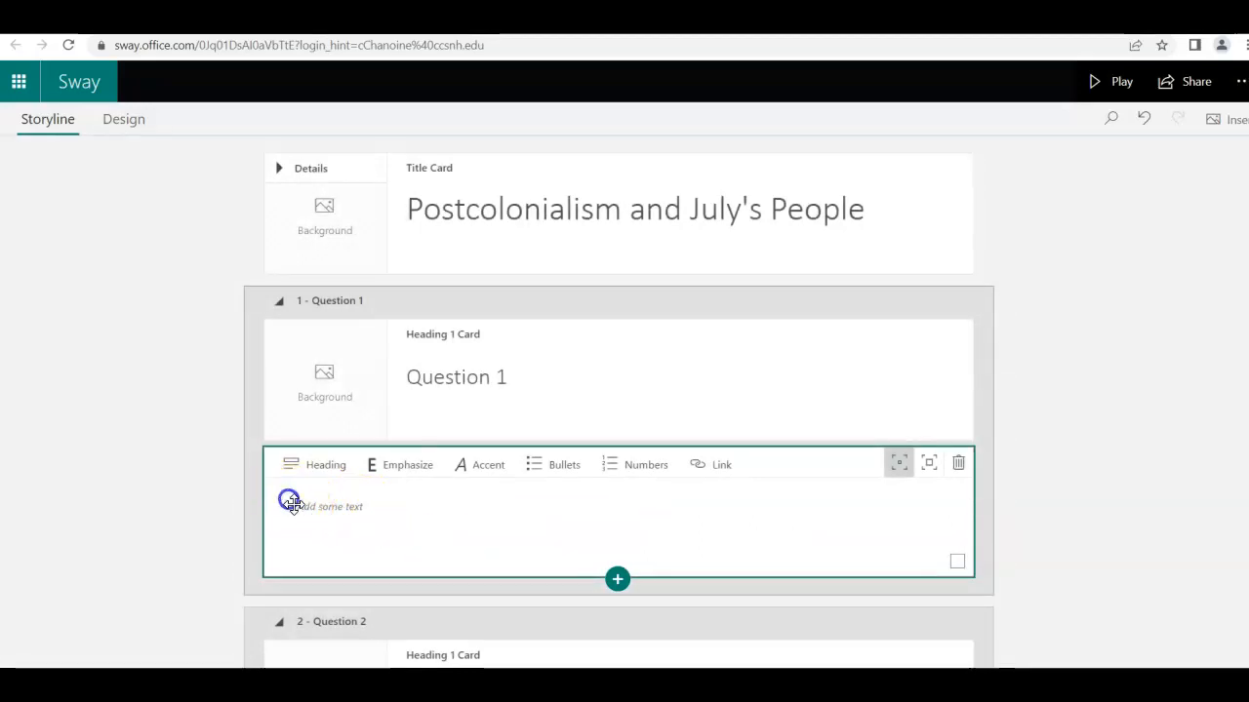
{"action": "left_click", "coordinate": [429, 530]}
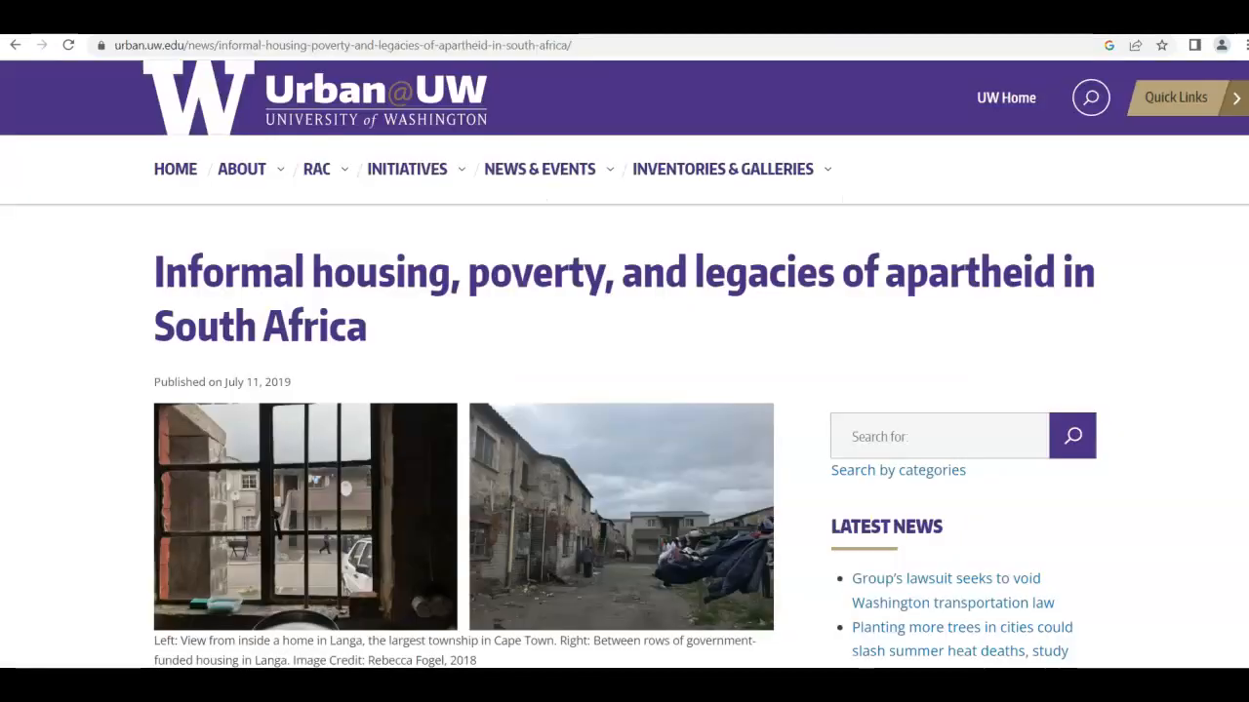
Step: Copy the passage from "On April 27, 1994" through "This blog is a summary of my learning an" in the Urban@UW article
{"action": "left_click", "coordinate": [1210, 218]}
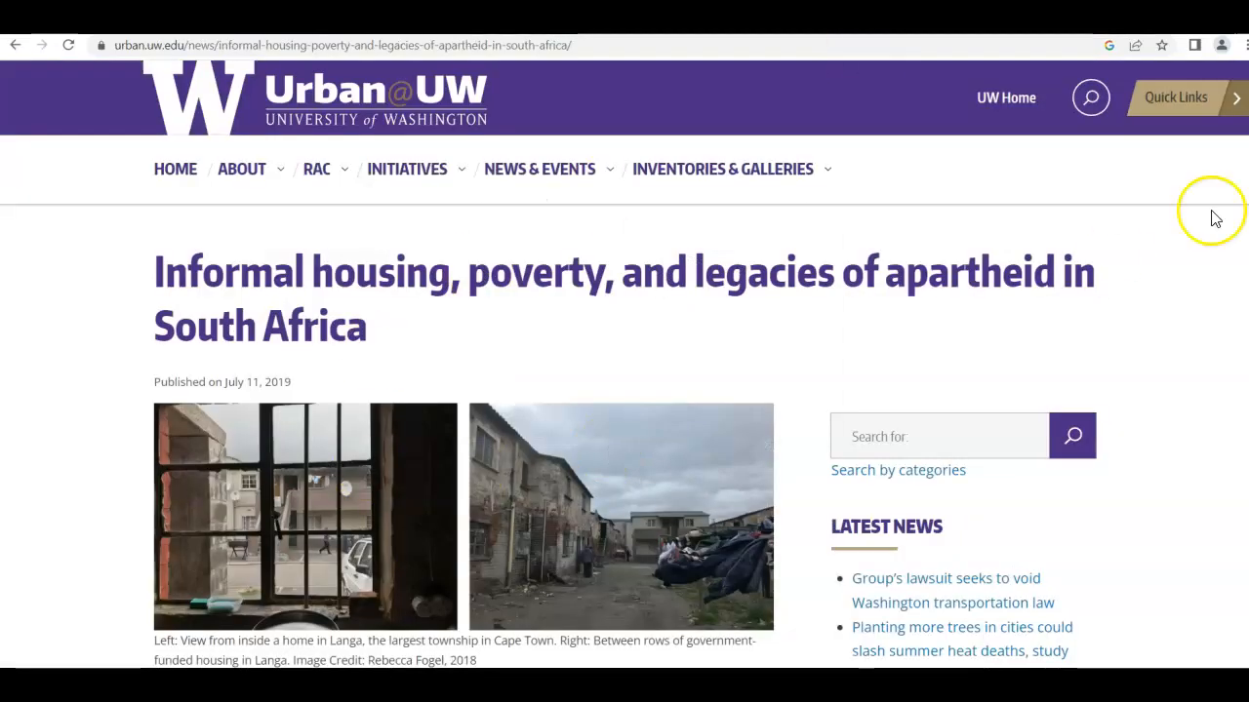
{"action": "scroll", "coordinate": [1209, 217], "scroll_direction": "down", "scroll_amount": 3}
{"action": "scroll", "coordinate": [624, 365], "scroll_direction": "down", "scroll_amount": 2}
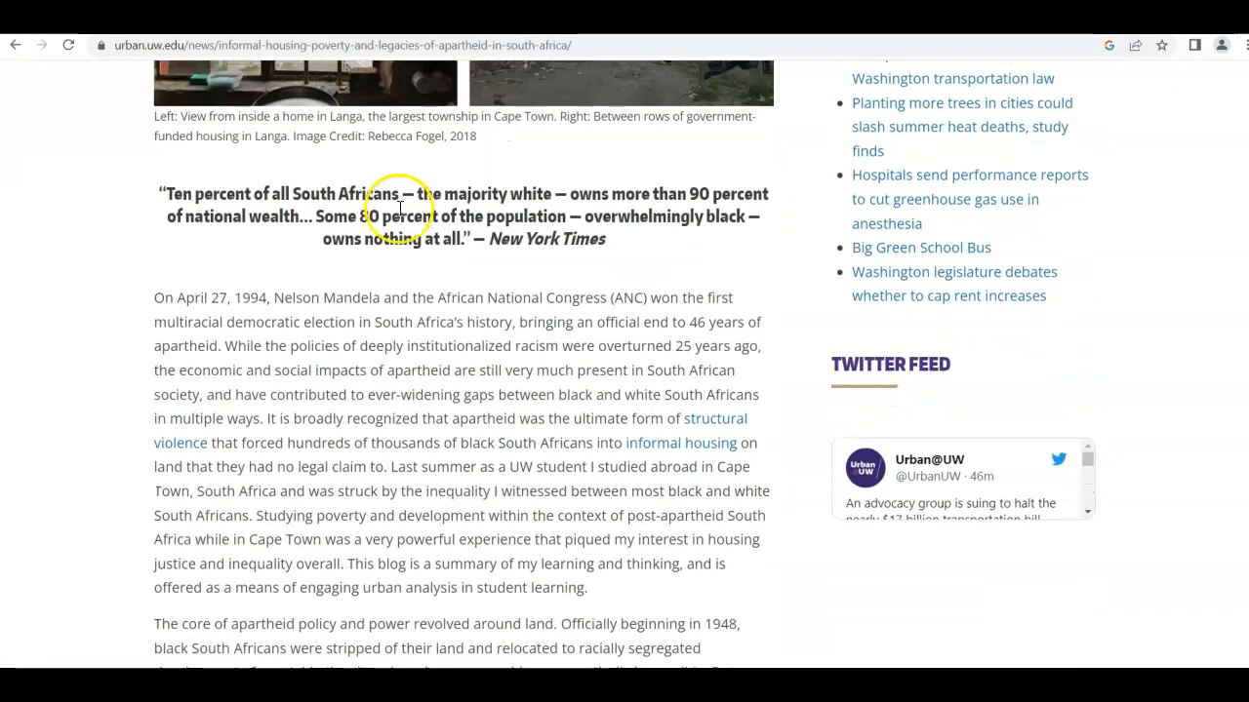
{"action": "left_click_drag", "start_coordinate": [156, 298], "coordinate": [551, 539]}
{"action": "key", "text": "ctrl+c"}
{"action": "right_click", "coordinate": [513, 445]}
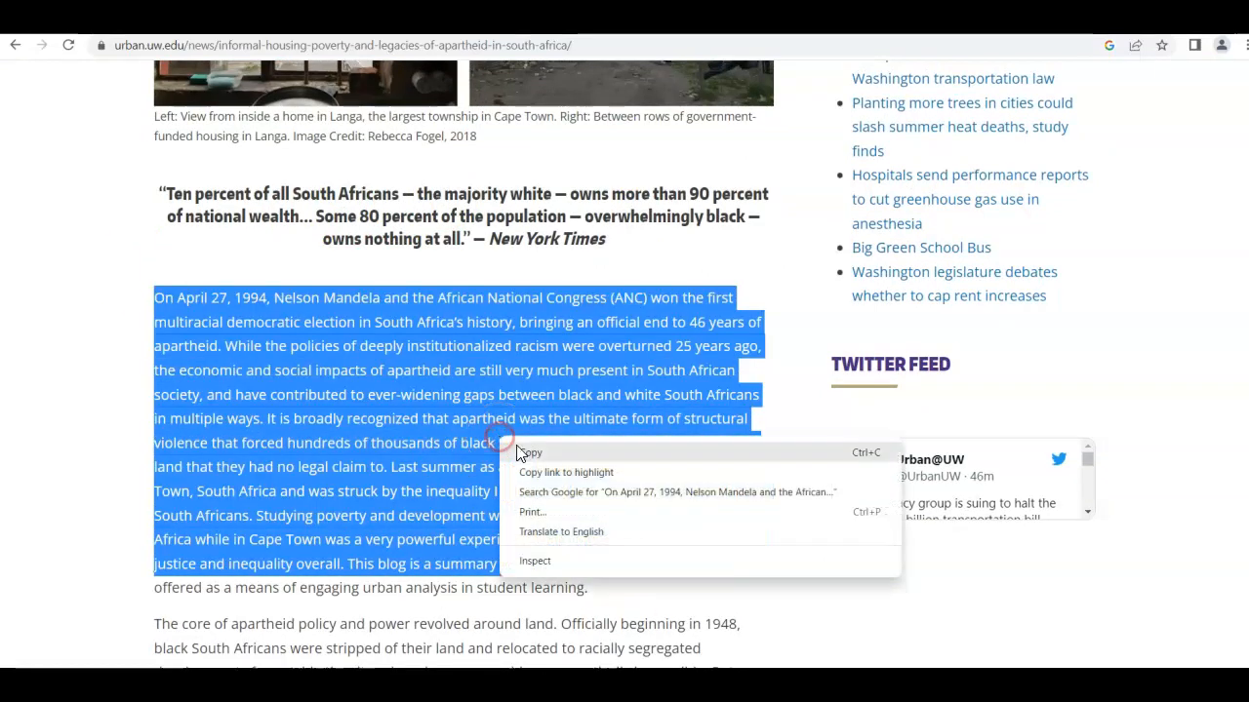
{"action": "left_click", "coordinate": [530, 454]}
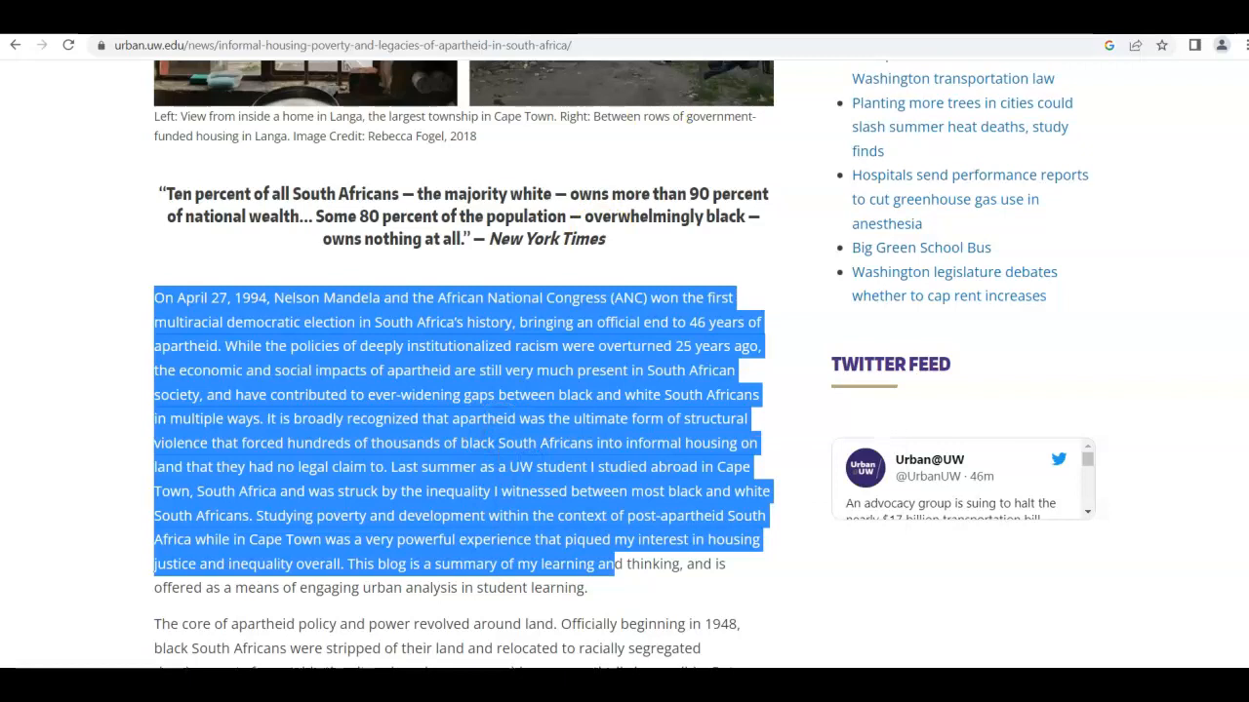
Step: Switch back to Sway and paste the copied passage into the text card under "Question 1"
{"action": "left_click", "coordinate": [351, 17]}
{"action": "left_click", "coordinate": [406, 505]}
{"action": "key", "text": "ctrl+v"}
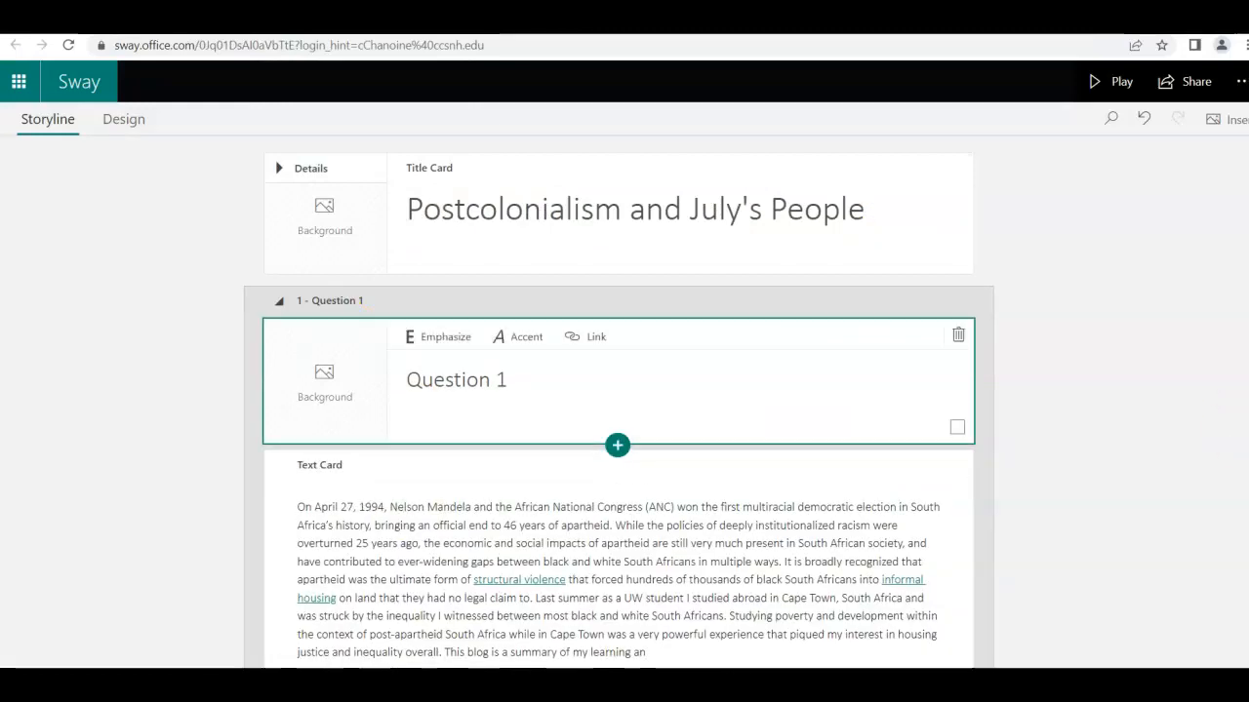
Step: Insert an empty text card below the "Question 2" heading and another below the "Question 3" heading
{"action": "scroll", "coordinate": [620, 402], "scroll_direction": "down", "scroll_amount": 3}
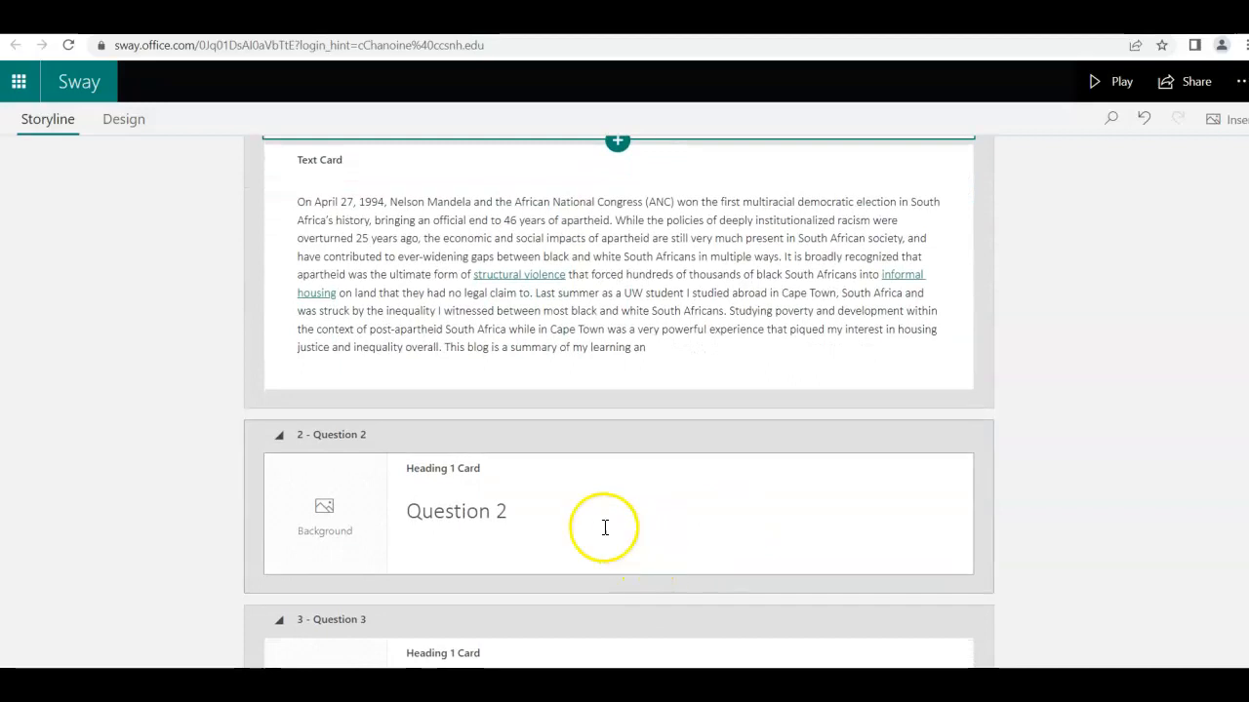
{"action": "left_click", "coordinate": [605, 528]}
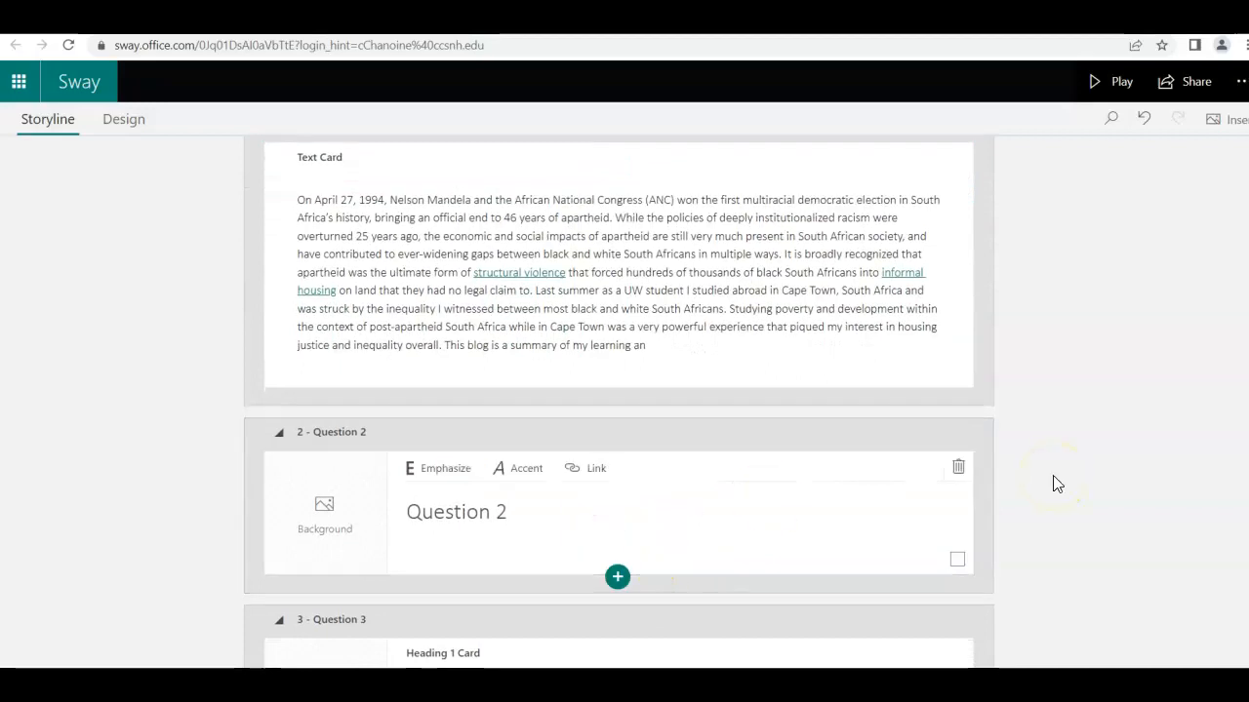
{"action": "left_click", "coordinate": [617, 579]}
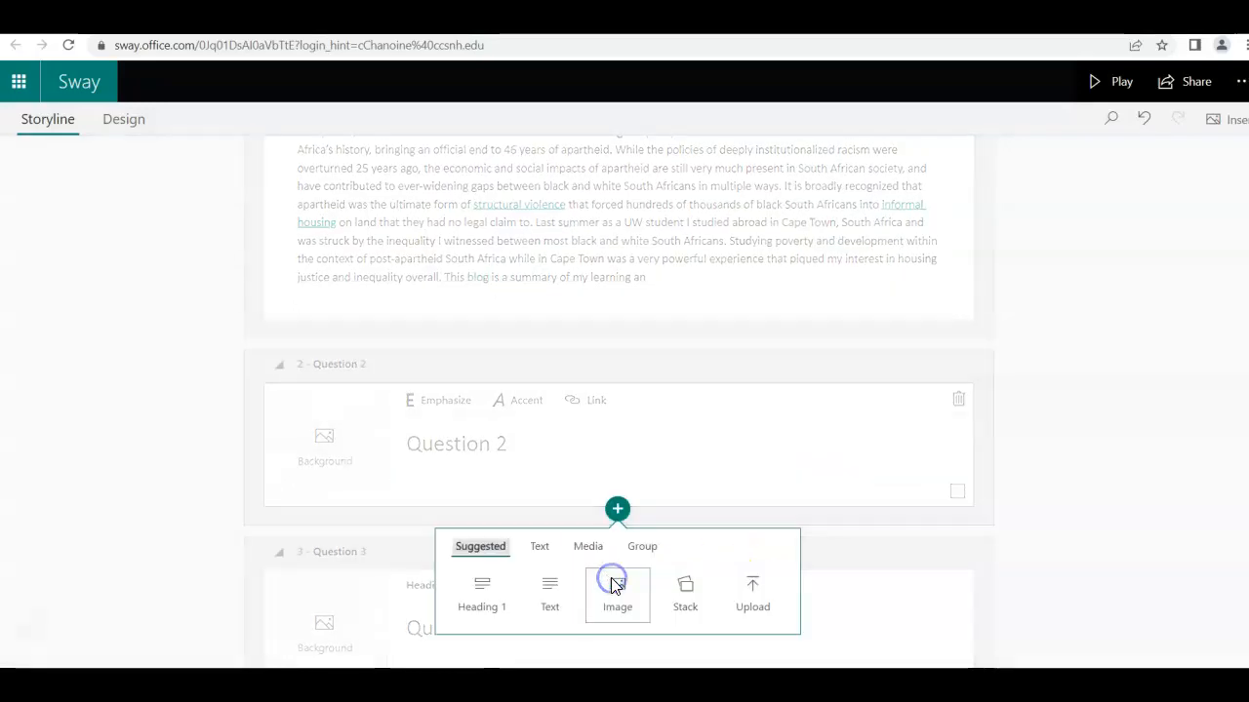
{"action": "left_click", "coordinate": [548, 592]}
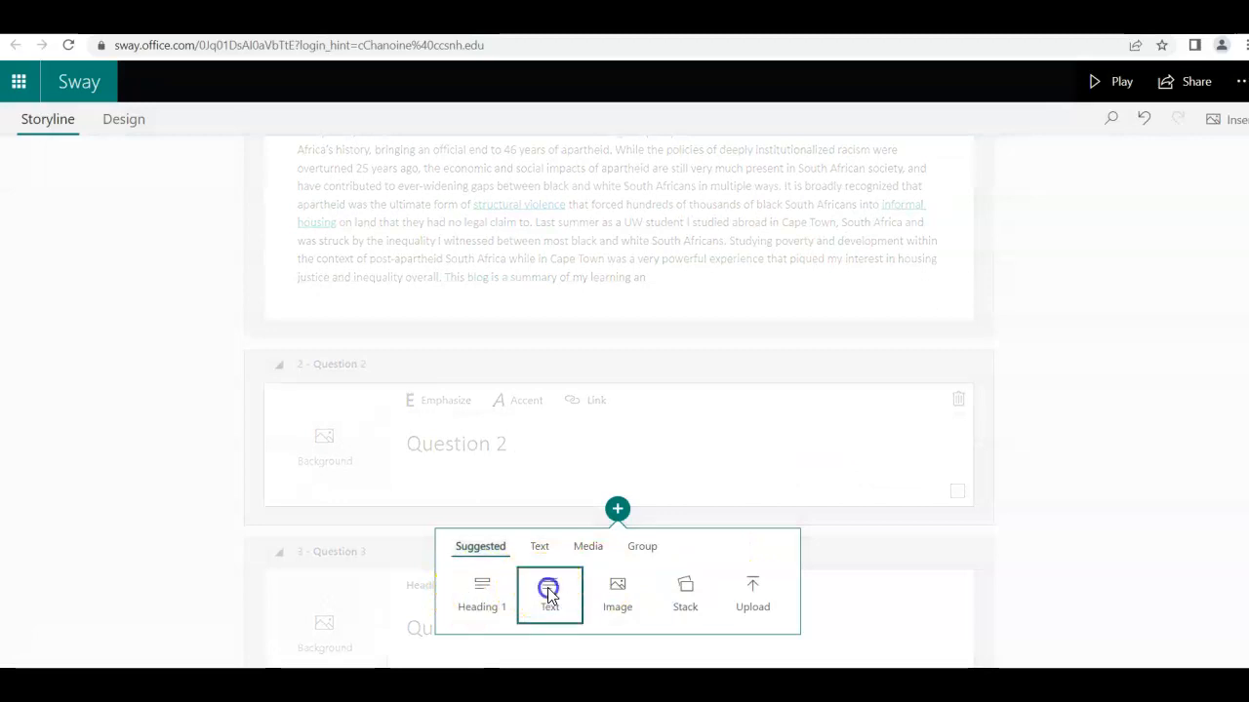
{"action": "scroll", "coordinate": [1171, 432], "scroll_direction": "down", "scroll_amount": 3}
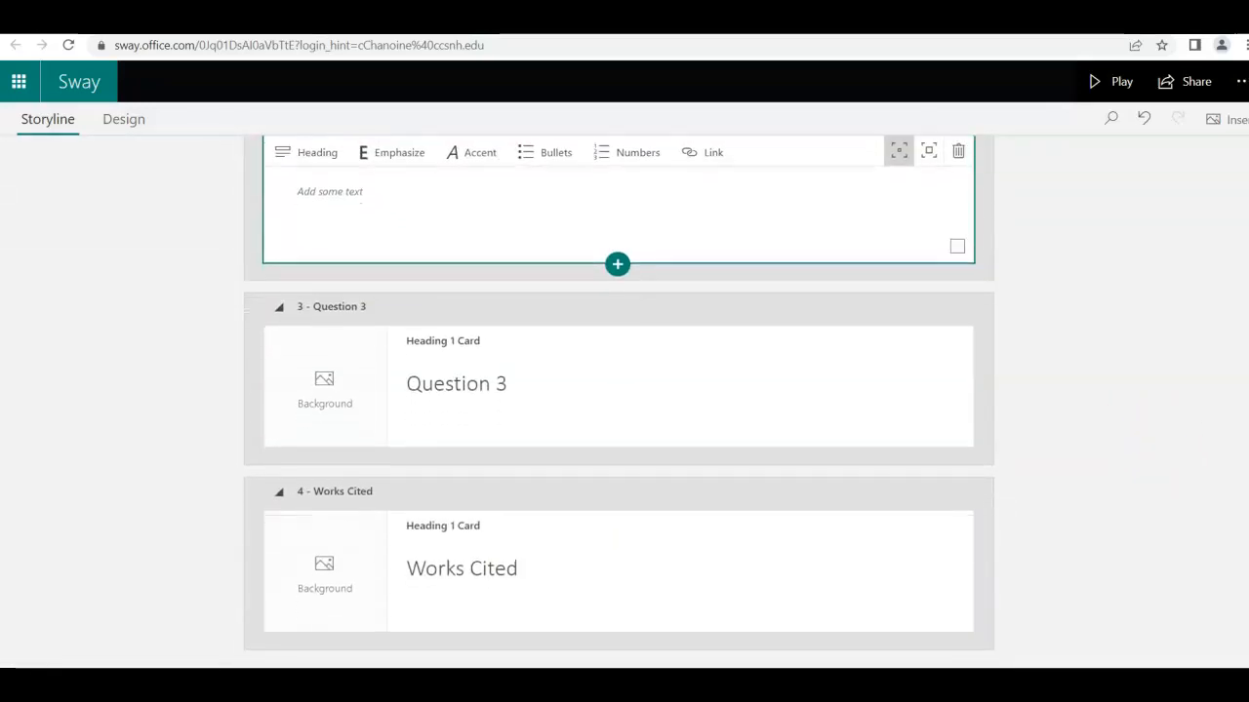
{"action": "left_click", "coordinate": [588, 383]}
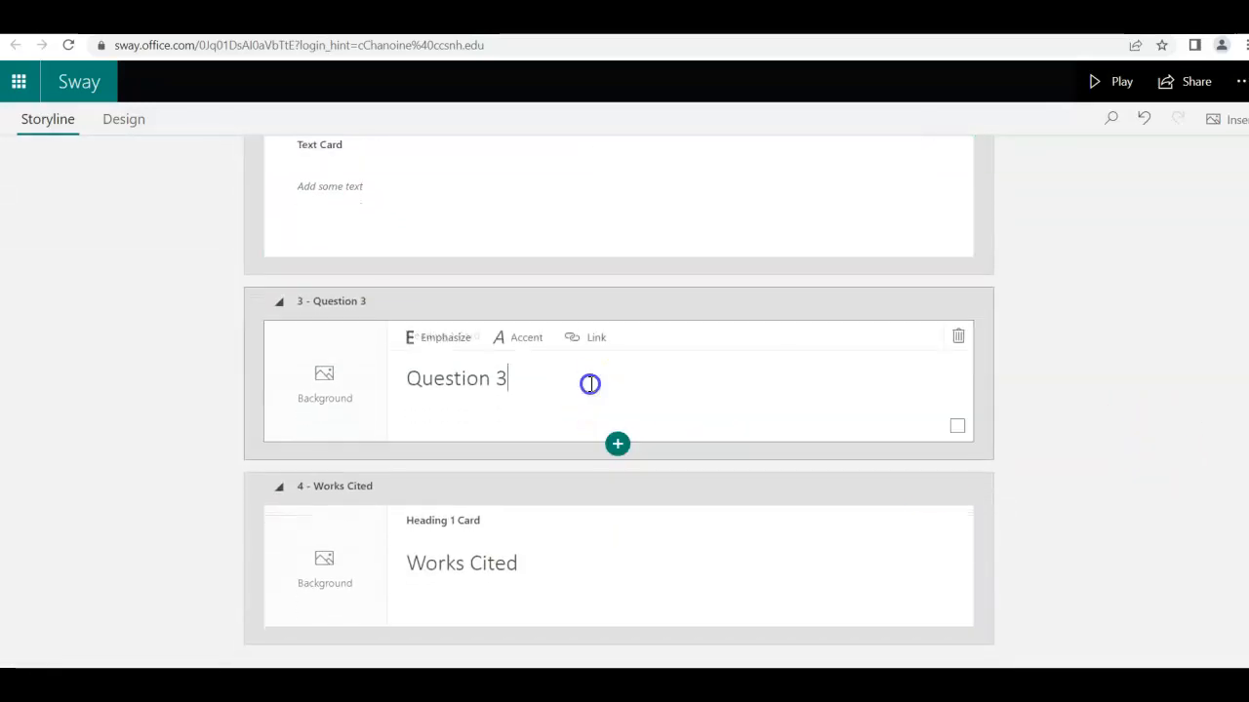
{"action": "left_click", "coordinate": [619, 445]}
{"action": "left_click", "coordinate": [552, 529]}
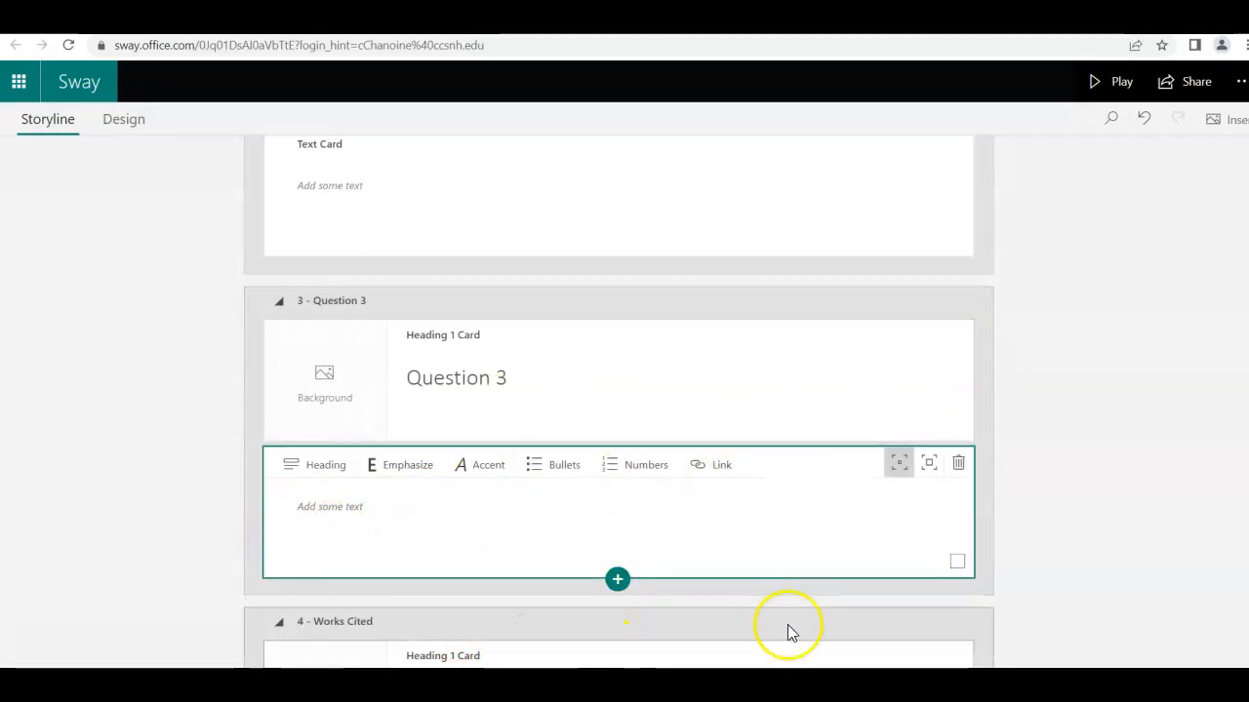
{"action": "left_click", "coordinate": [1106, 602]}
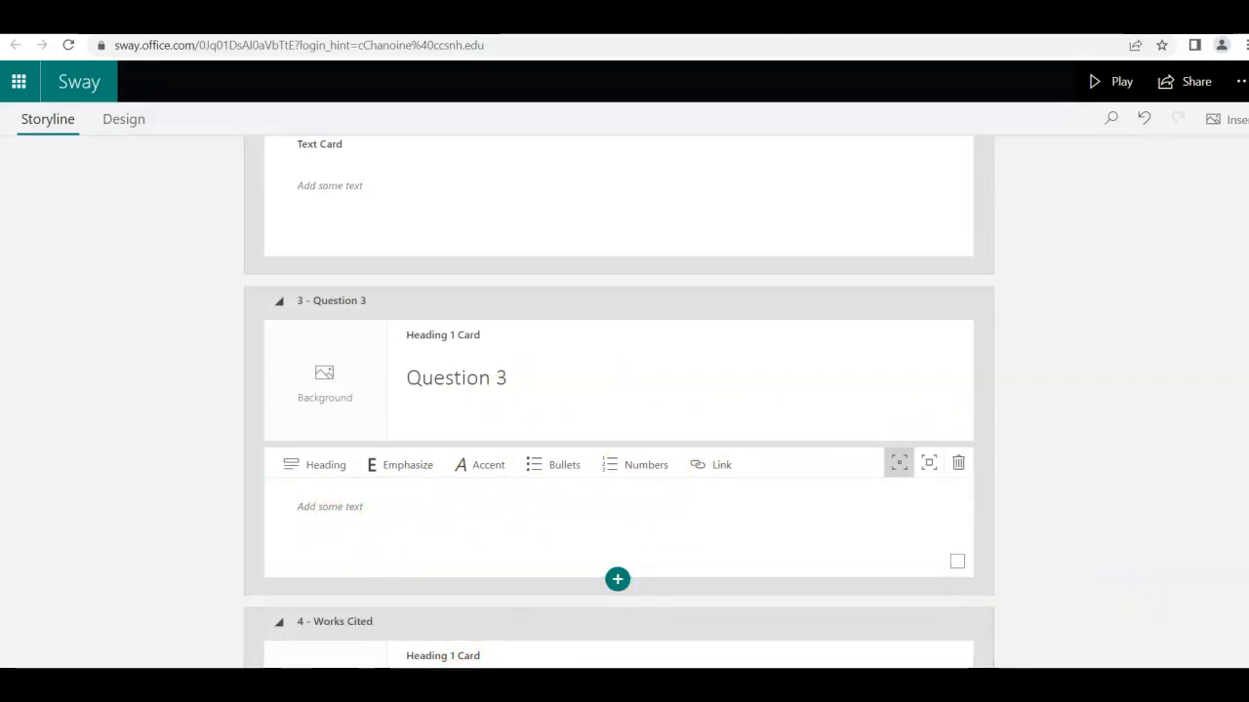
Step: Insert an empty text card below the "Works Cited" heading
{"action": "scroll", "coordinate": [619, 390], "scroll_direction": "down", "scroll_amount": 2}
{"action": "left_click", "coordinate": [571, 474]}
{"action": "left_click", "coordinate": [618, 582]}
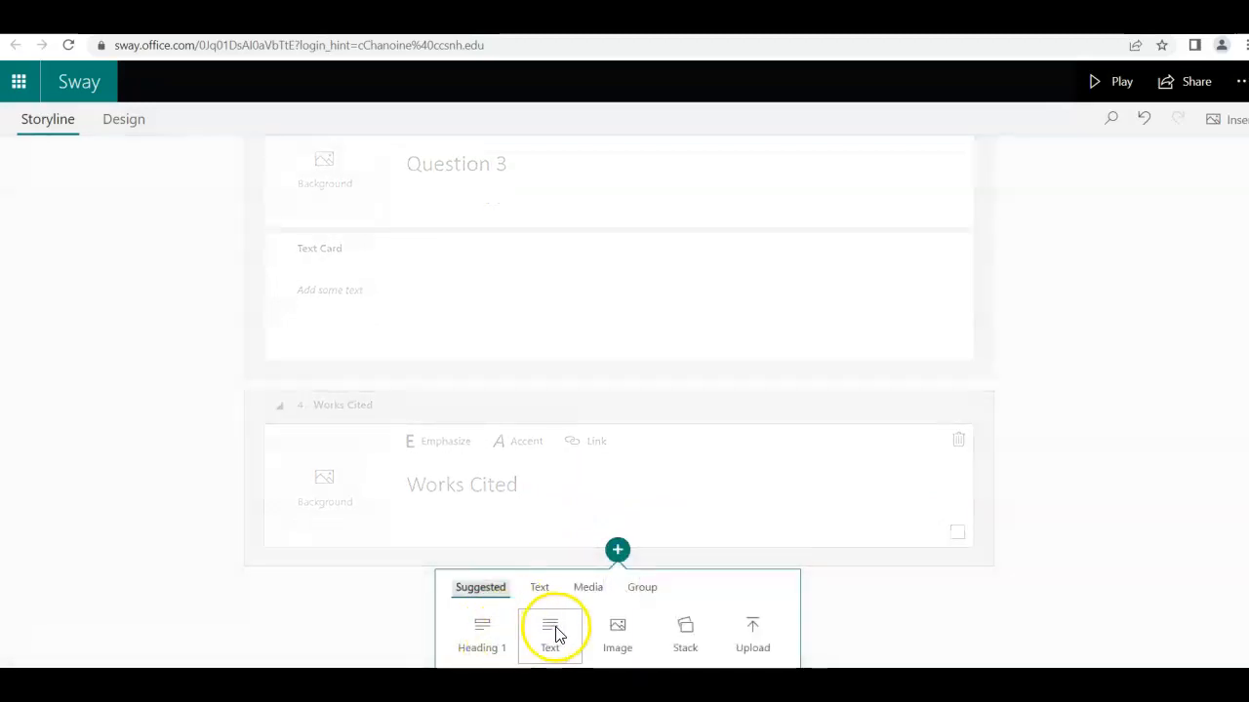
{"action": "left_click", "coordinate": [554, 633]}
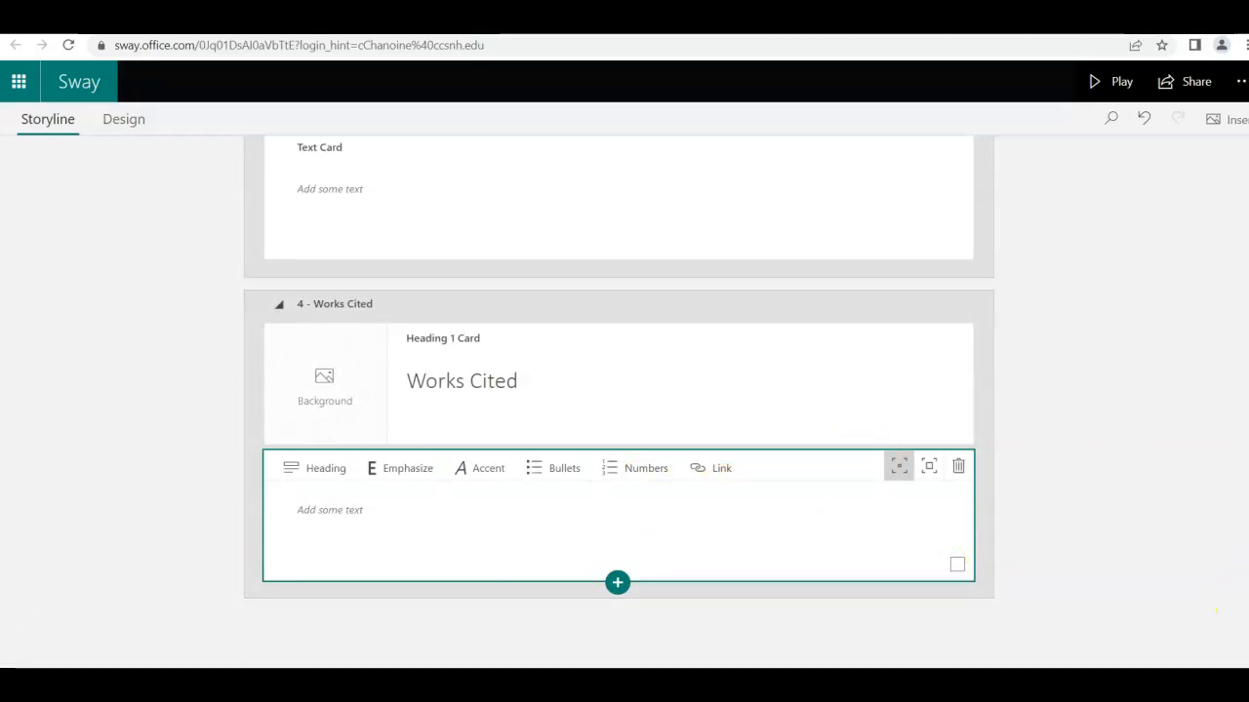
Step: Paste the copied apartheid passage into the empty text cards under "Question 2" and "Question 3"
{"action": "scroll", "coordinate": [1215, 612], "scroll_direction": "up", "scroll_amount": 9}
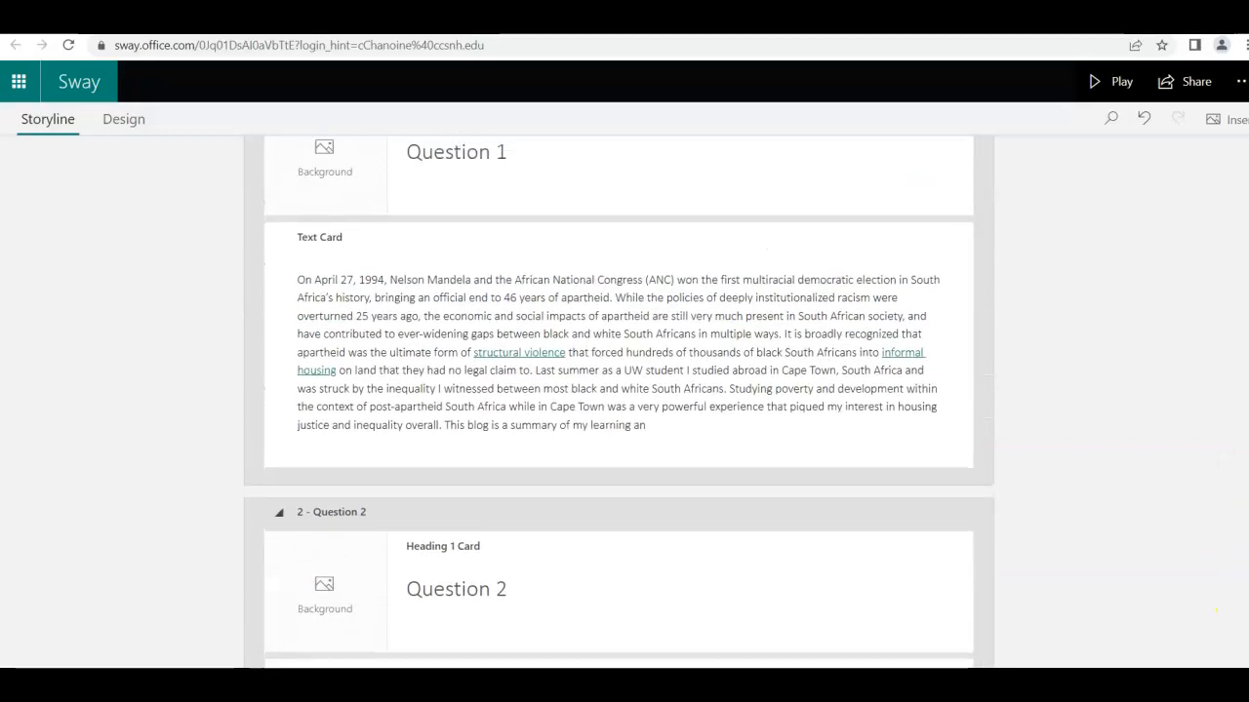
{"action": "scroll", "coordinate": [1216, 611], "scroll_direction": "down", "scroll_amount": 3}
{"action": "left_click", "coordinate": [443, 439]}
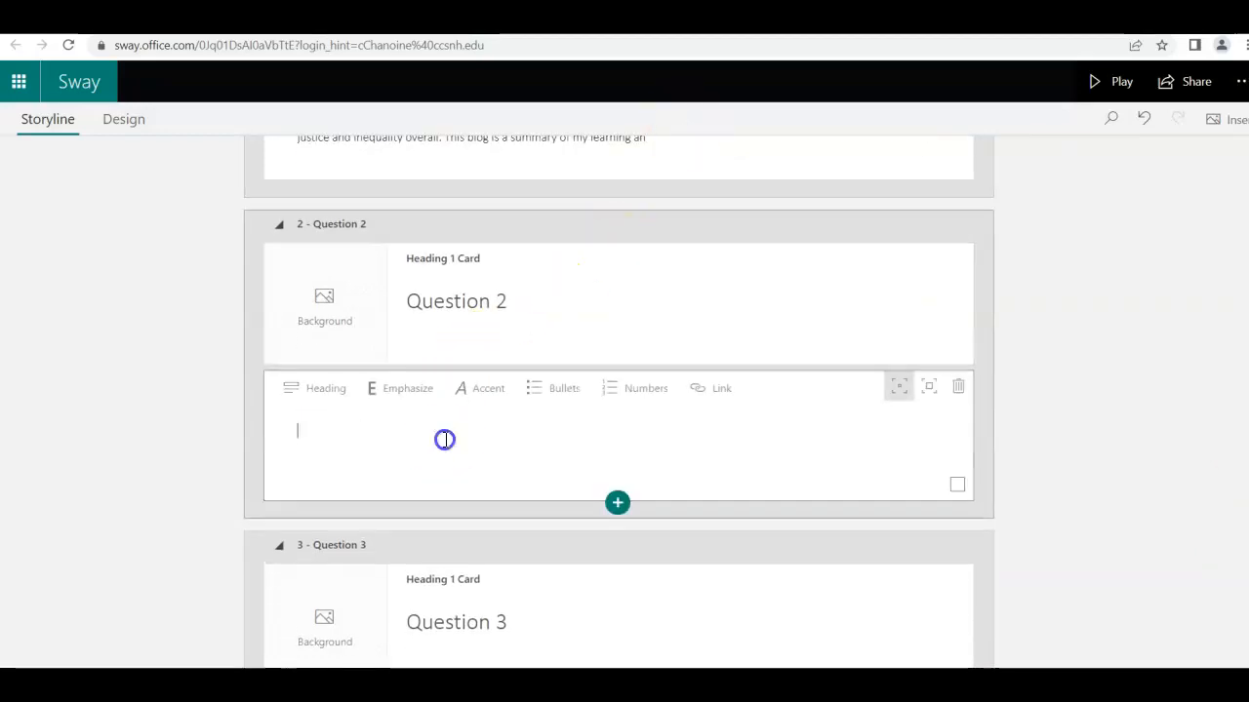
{"action": "key", "text": "ctrl+v"}
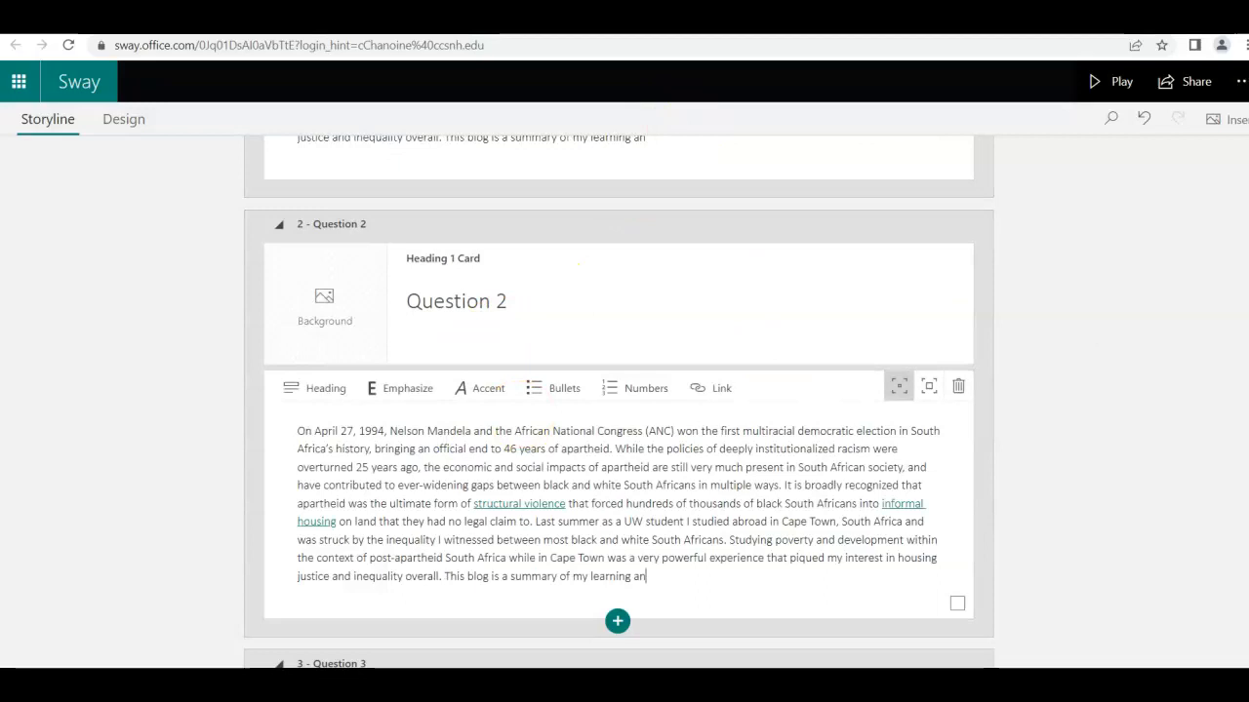
{"action": "scroll", "coordinate": [488, 498], "scroll_direction": "down", "scroll_amount": 3}
{"action": "left_click", "coordinate": [488, 500]}
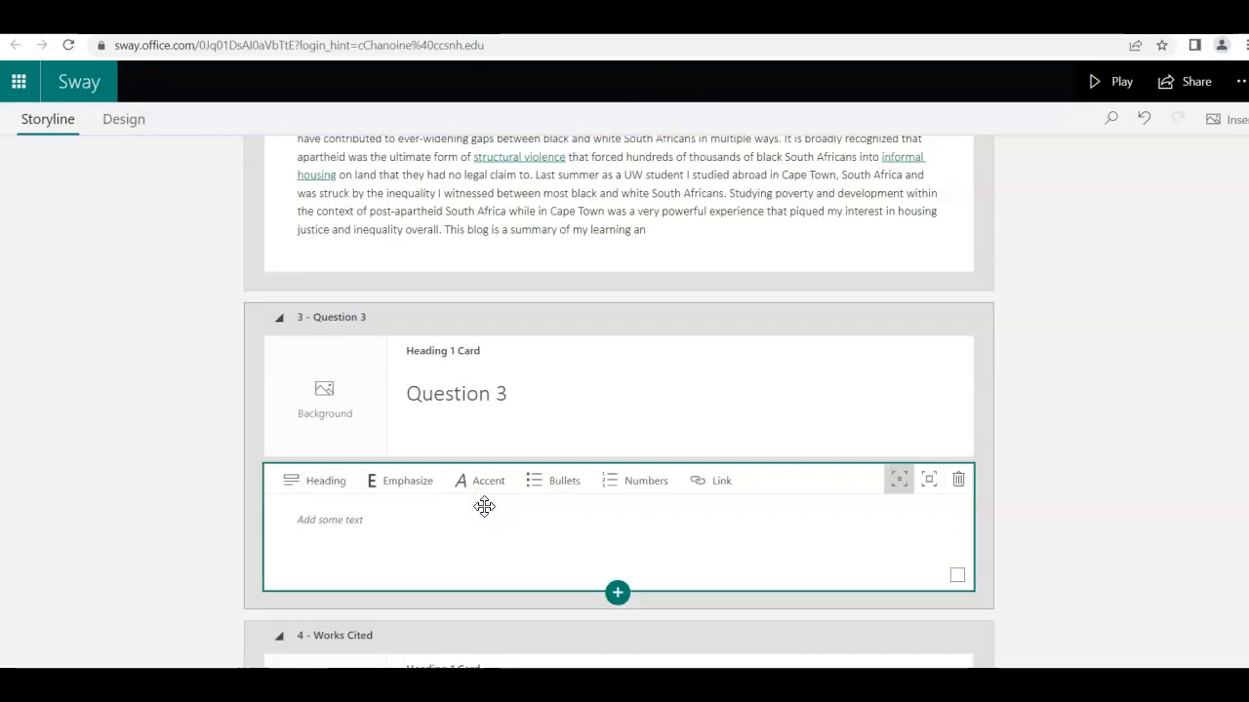
{"action": "left_click", "coordinate": [485, 505]}
{"action": "key", "text": "ctrl+v"}
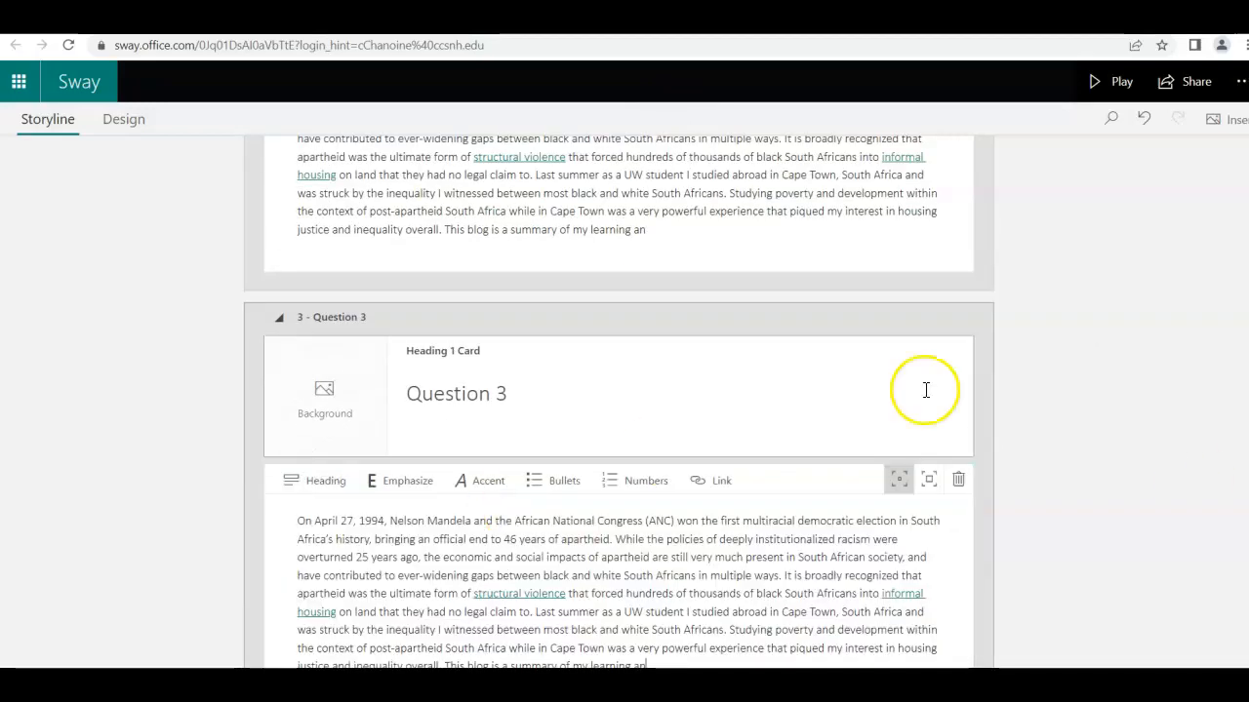
Step: Paste the copied passage into the text card under "Works Cited" as placeholder content
{"action": "scroll", "coordinate": [900, 477], "scroll_direction": "down", "scroll_amount": 5}
{"action": "left_click", "coordinate": [611, 528]}
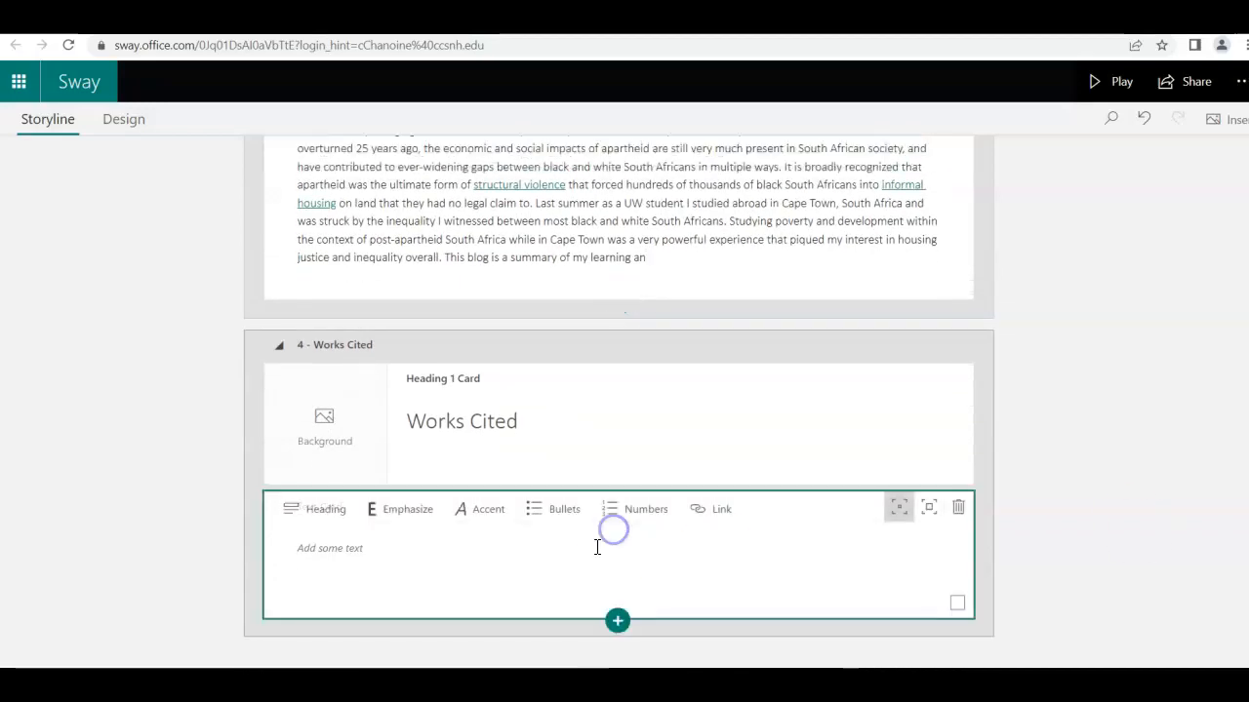
{"action": "key", "text": "ctrl+v"}
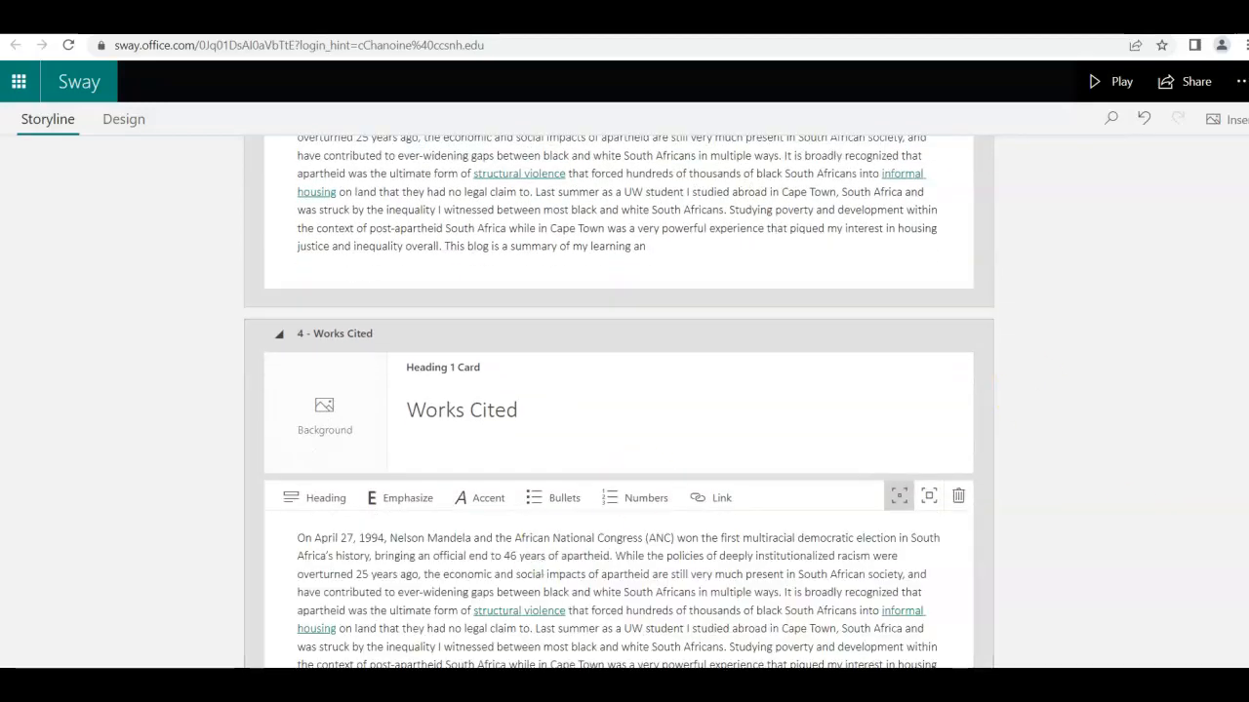
{"action": "left_click", "coordinate": [1151, 475]}
Step: Play the Sway, page through all sections up to "Works Cited", and return to editing
{"action": "scroll", "coordinate": [1151, 475], "scroll_direction": "up", "scroll_amount": 2}
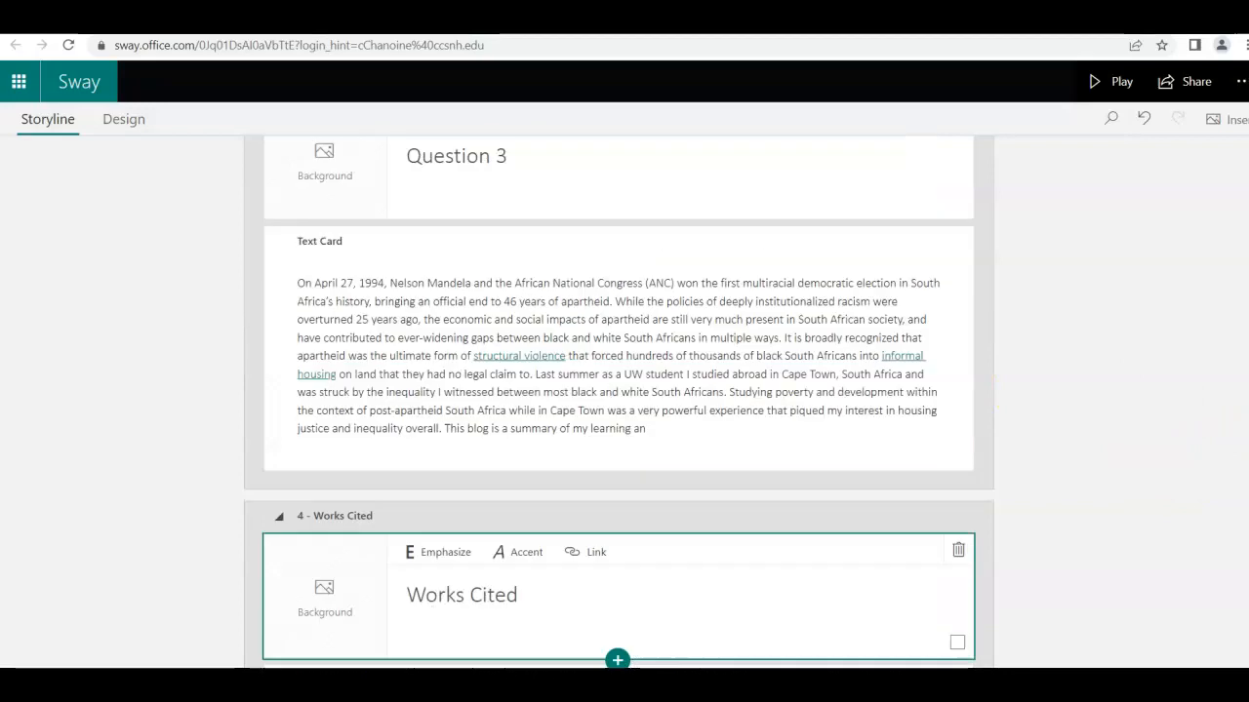
{"action": "scroll", "coordinate": [1151, 475], "scroll_direction": "up", "scroll_amount": 10}
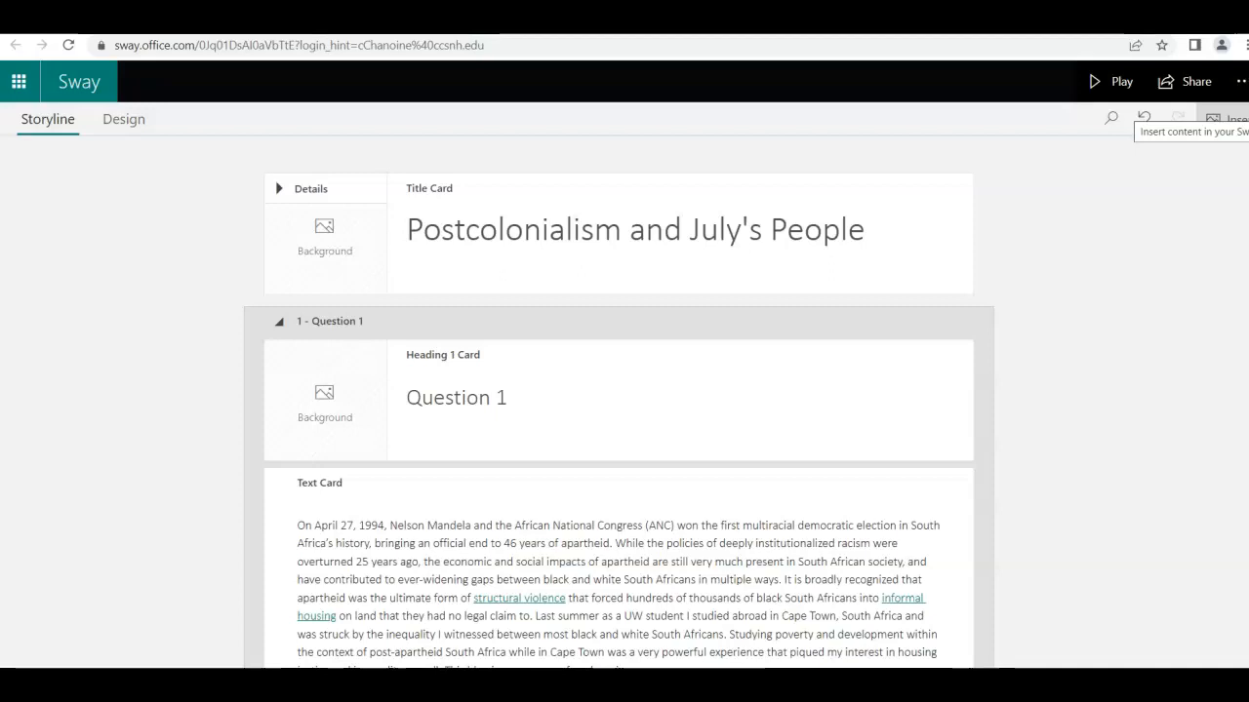
{"action": "left_click", "coordinate": [1096, 85]}
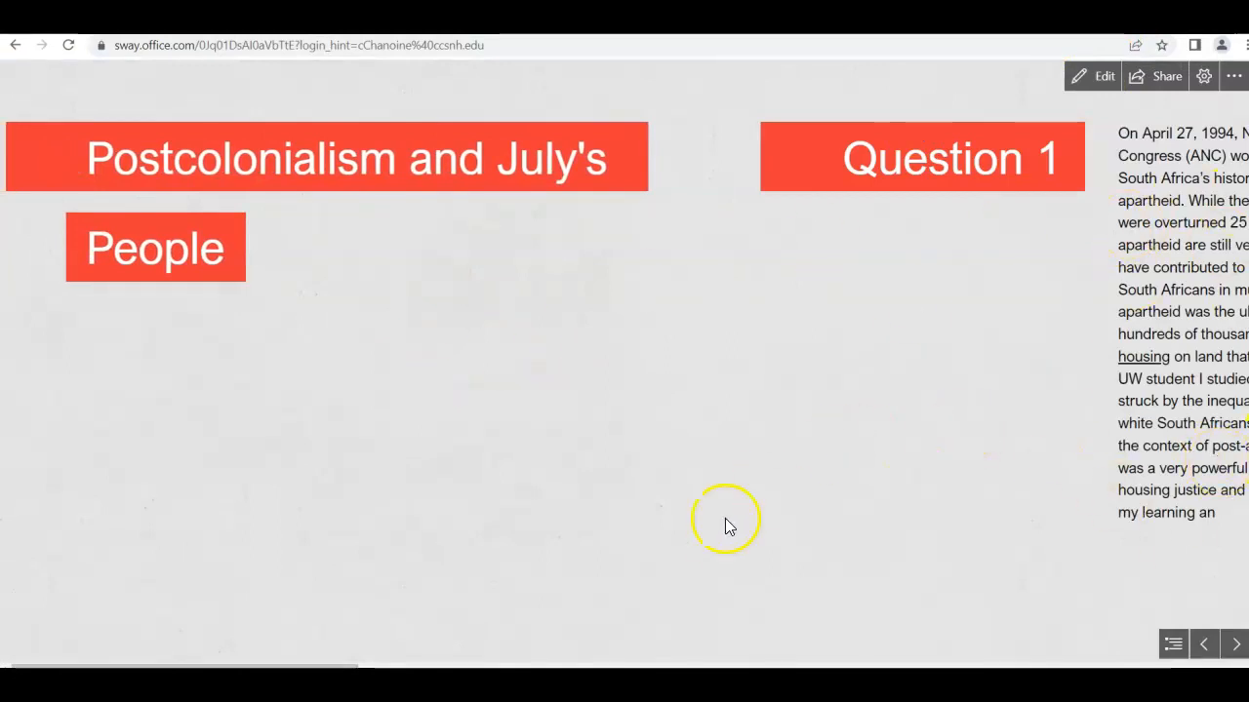
{"action": "left_click", "coordinate": [1235, 644]}
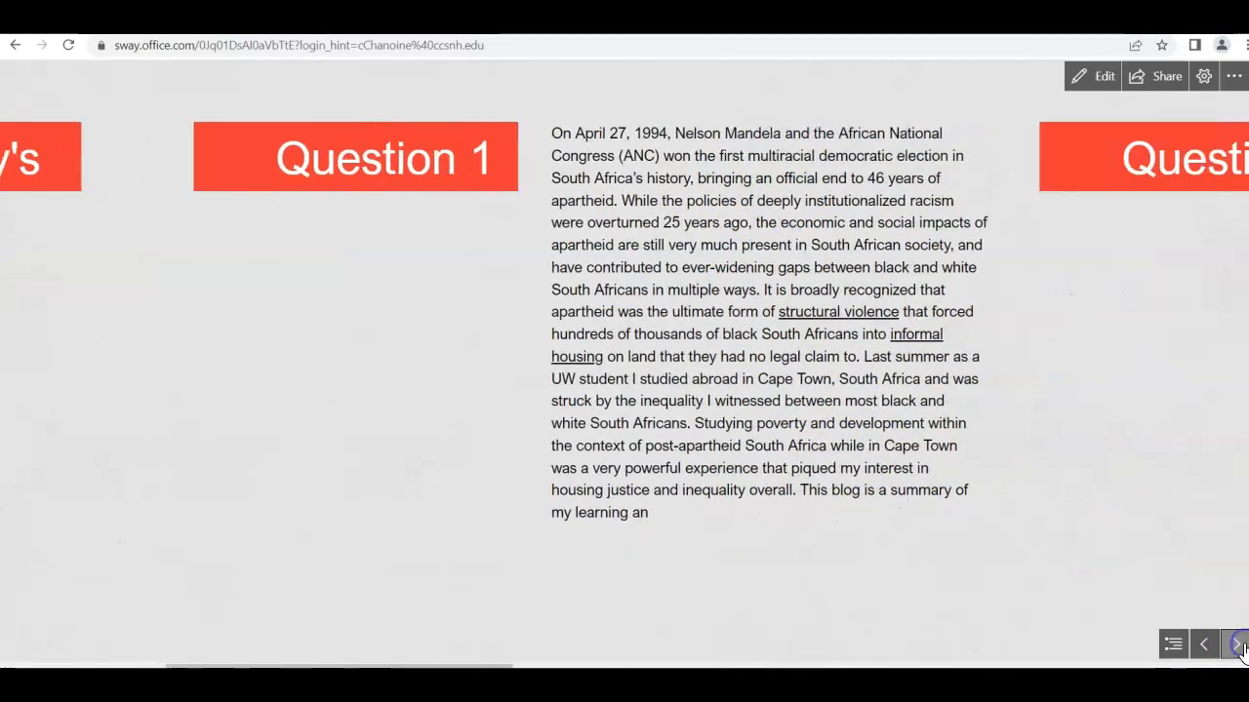
{"action": "left_click", "coordinate": [1237, 644]}
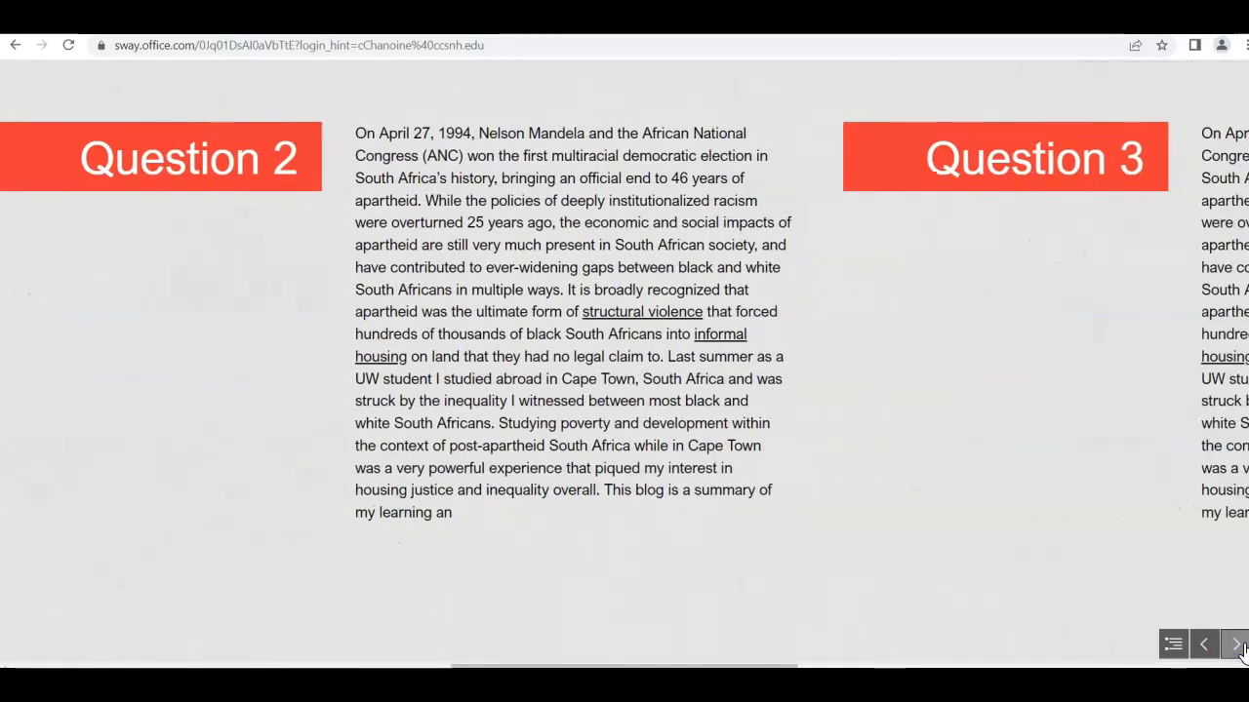
{"action": "left_click", "coordinate": [1237, 645]}
{"action": "left_click", "coordinate": [1236, 646]}
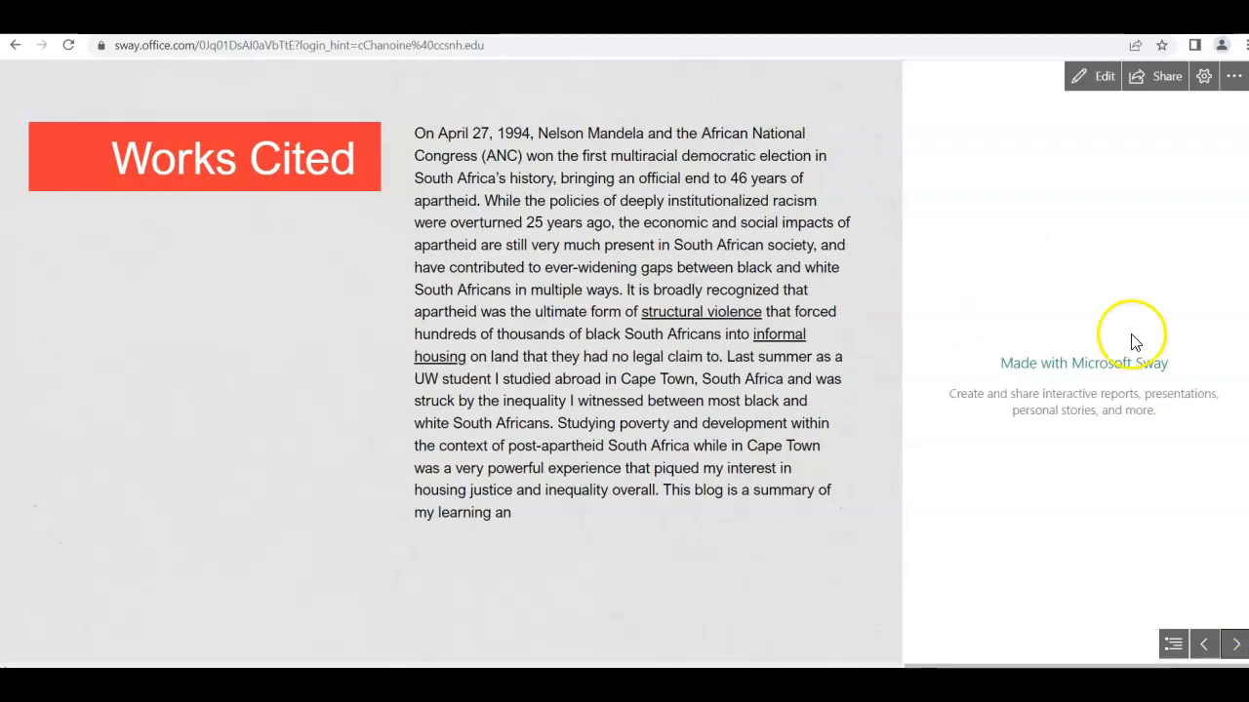
{"action": "left_click", "coordinate": [1094, 78]}
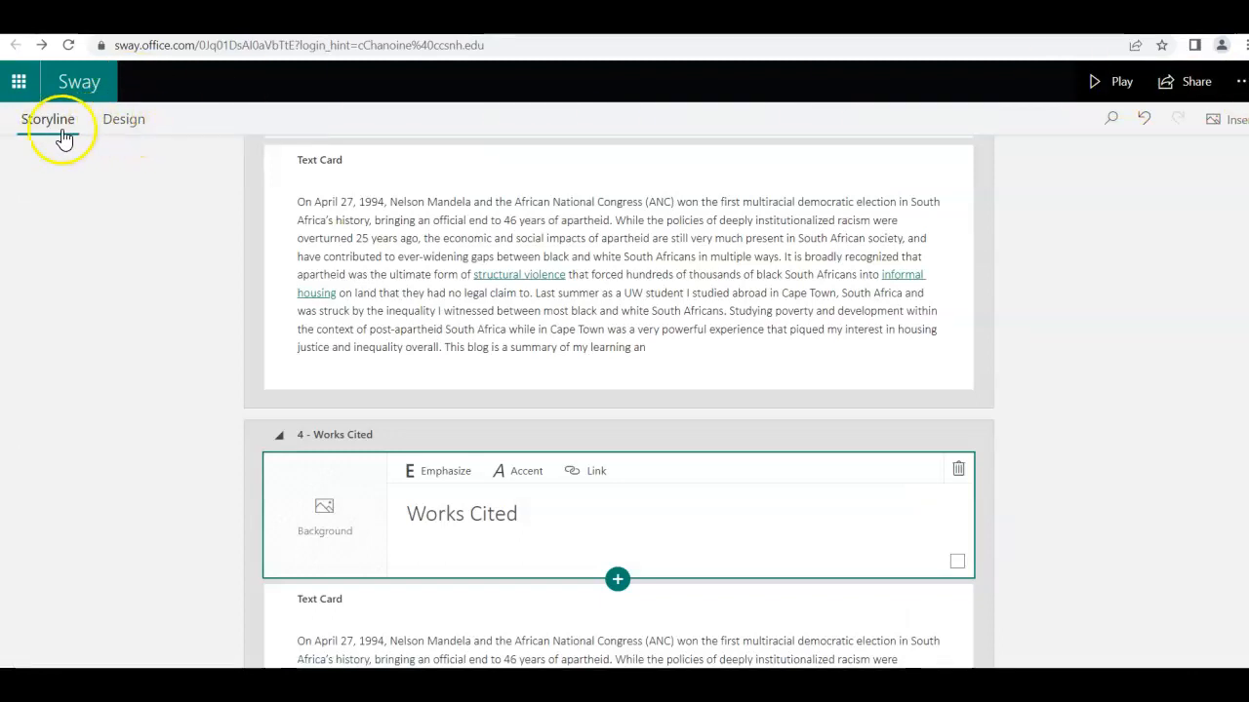
Step: Open the design view's style options and set the Sway's layout to Vertical
{"action": "left_click", "coordinate": [123, 121]}
{"action": "left_click", "coordinate": [895, 213]}
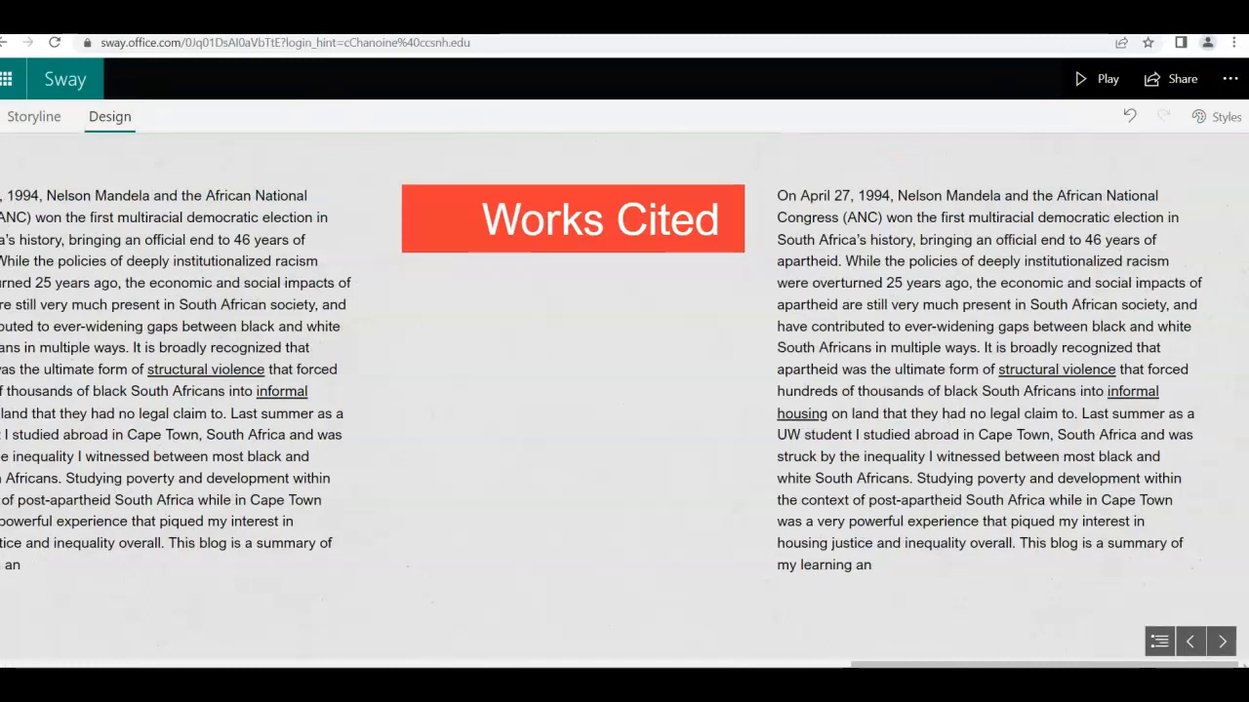
{"action": "left_click", "coordinate": [1214, 119]}
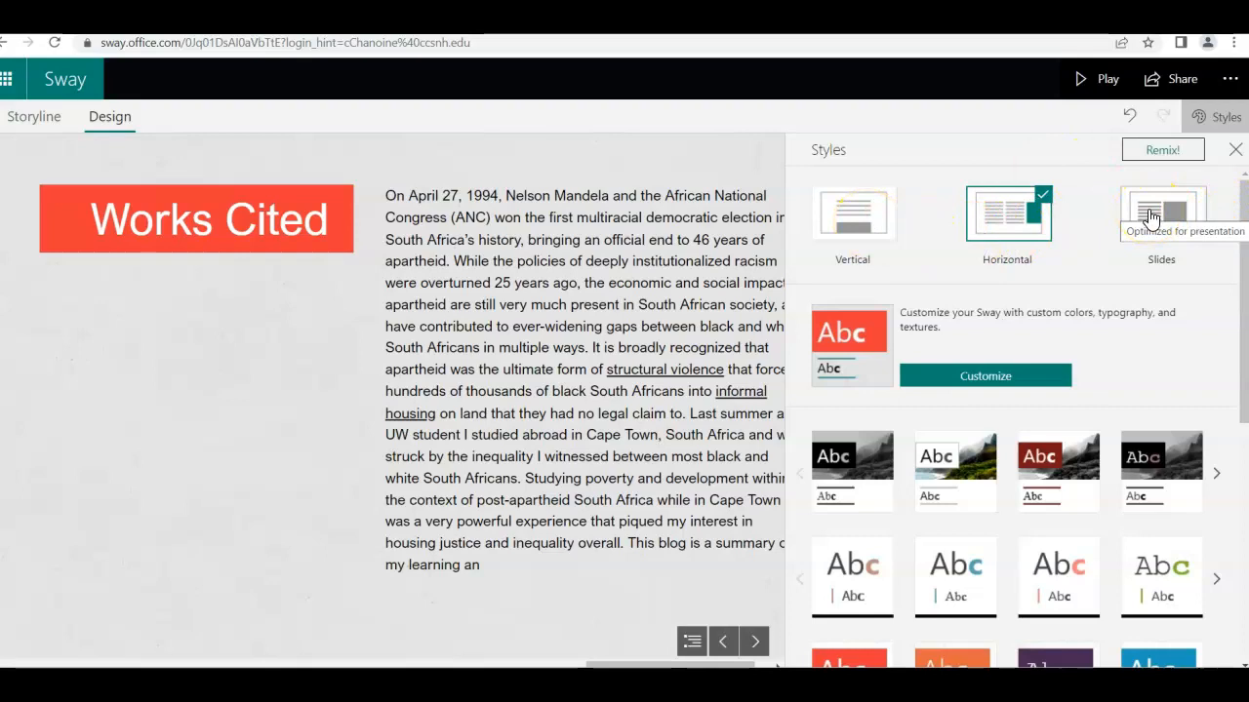
{"action": "left_click", "coordinate": [849, 234]}
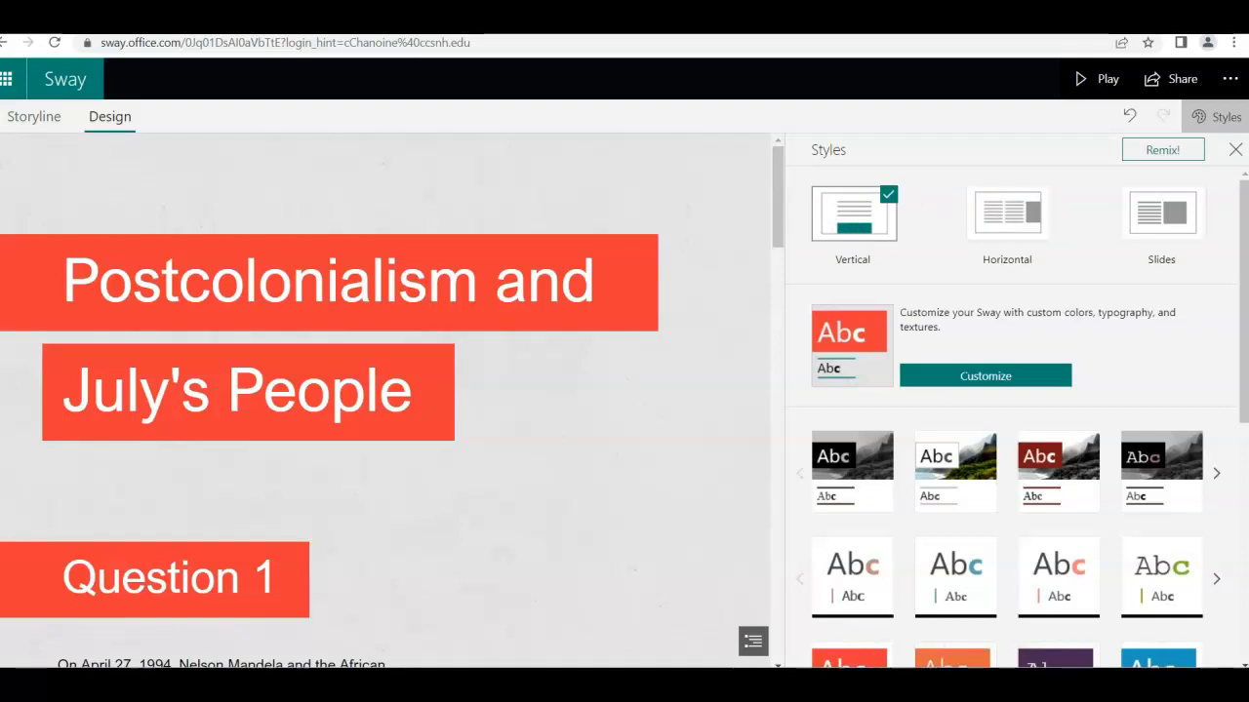
Step: Try the solid teal style and apply the white style with the black geometric line pattern instead
{"action": "left_click_drag", "start_coordinate": [1243, 223], "coordinate": [1222, 404]}
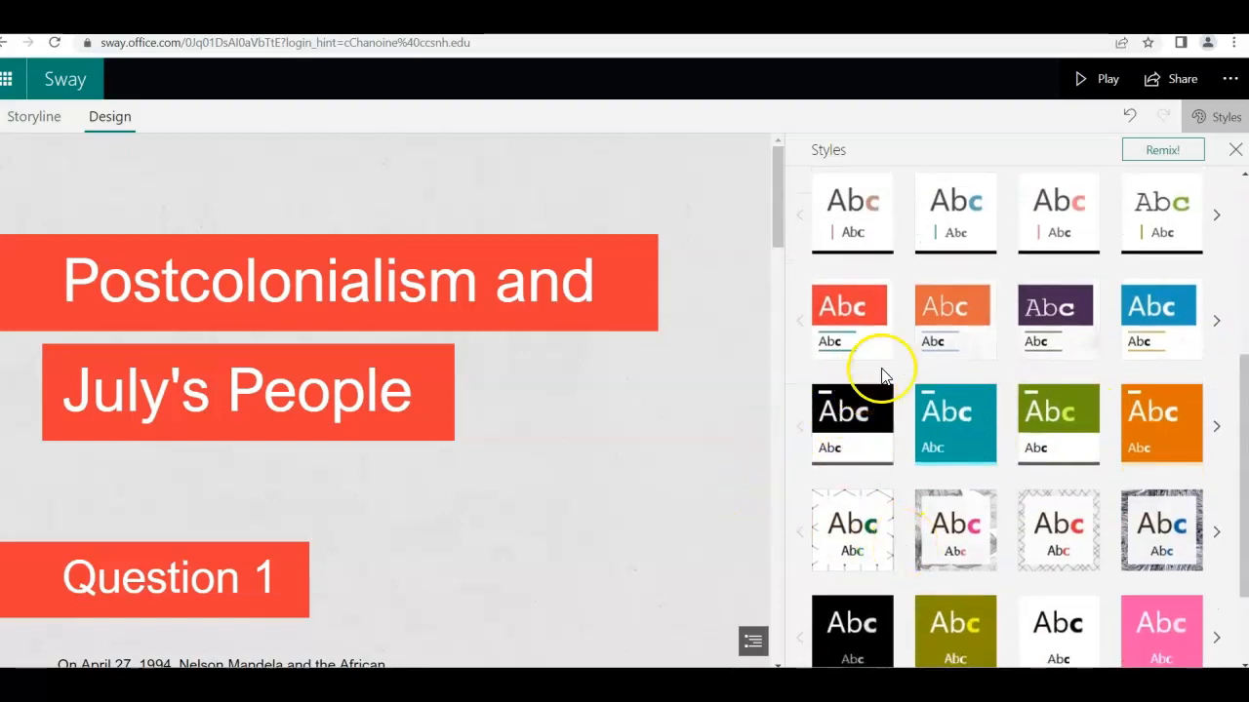
{"action": "left_click", "coordinate": [929, 434]}
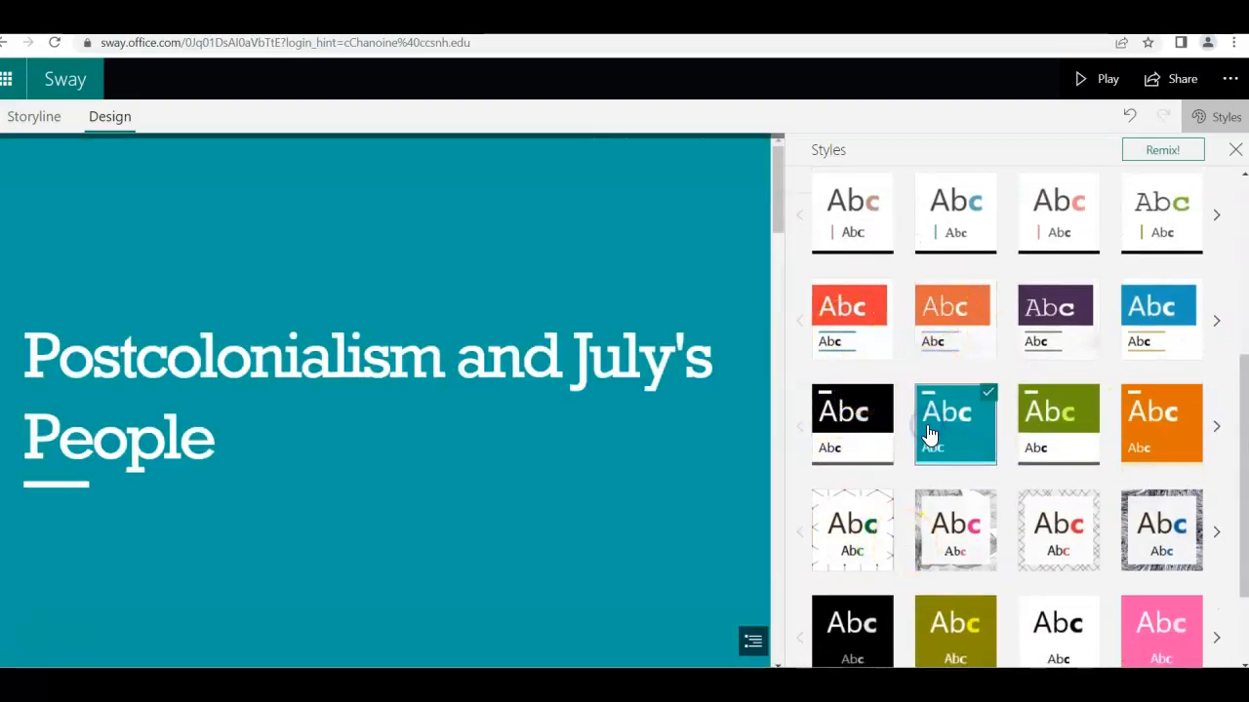
{"action": "left_click", "coordinate": [855, 543]}
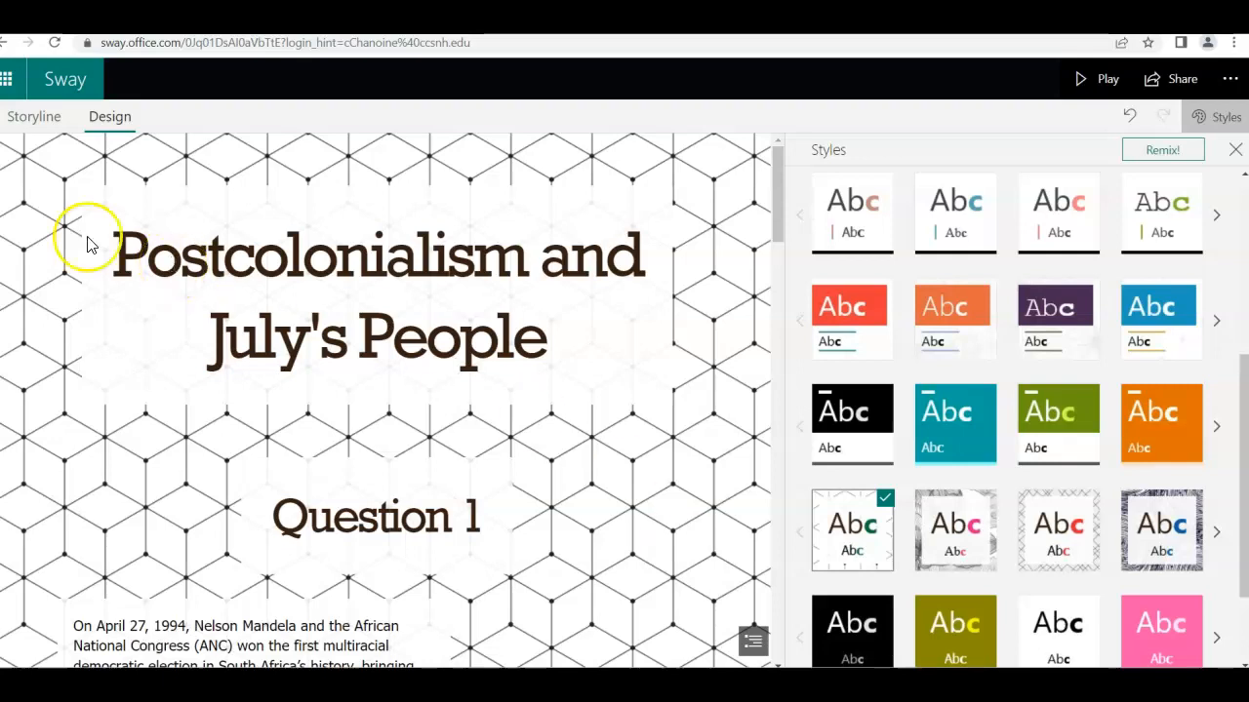
Step: Return to the storyline and add an image card between the "Question 1" heading and its text card
{"action": "left_click", "coordinate": [37, 119]}
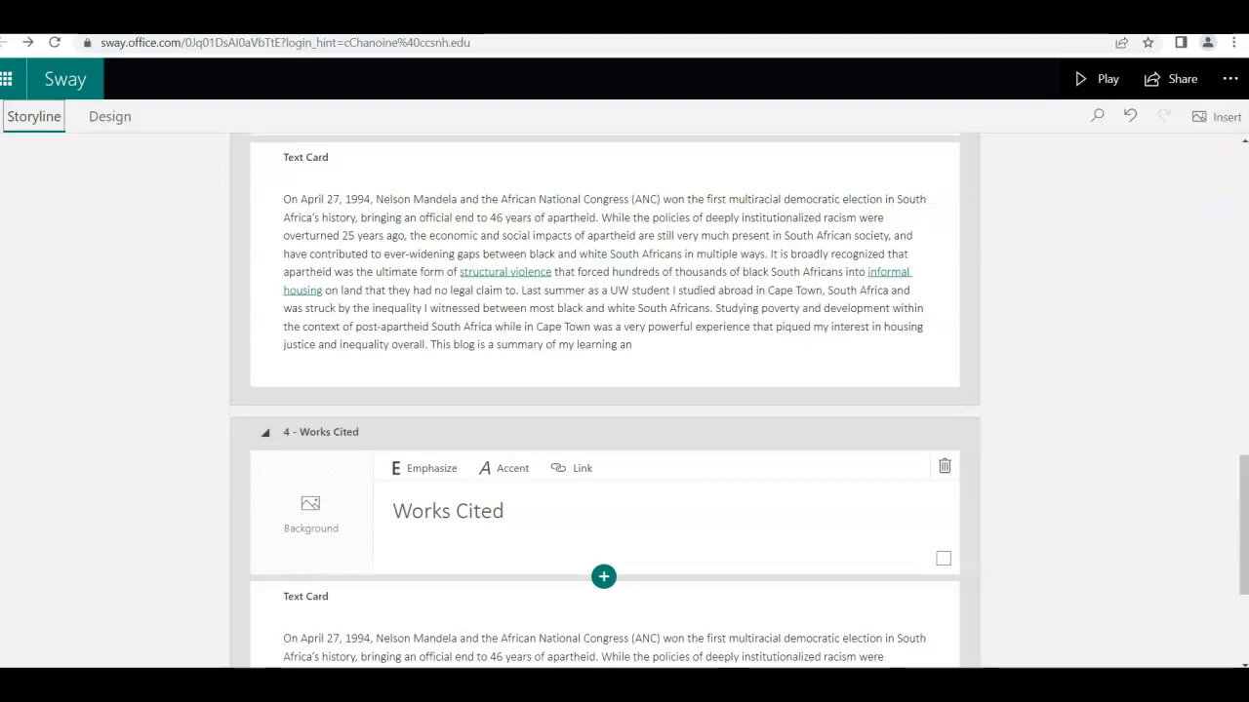
{"action": "left_click_drag", "start_coordinate": [1234, 487], "coordinate": [1160, 225]}
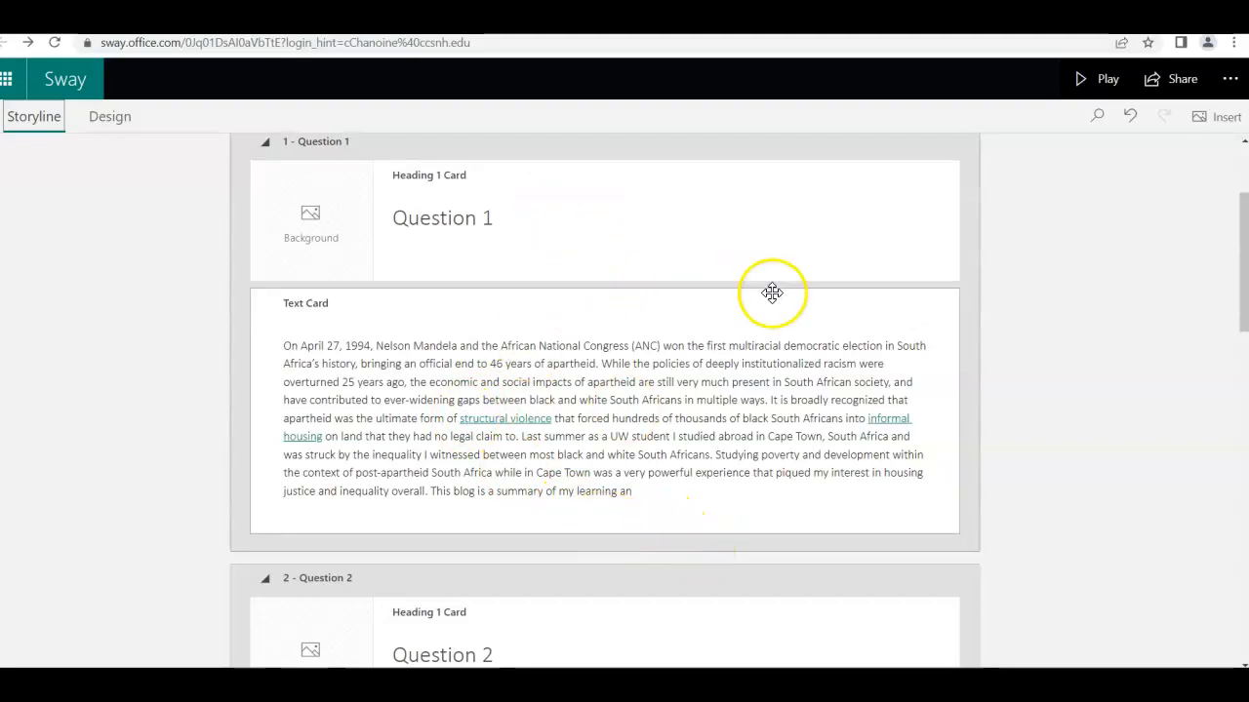
{"action": "left_click", "coordinate": [597, 231]}
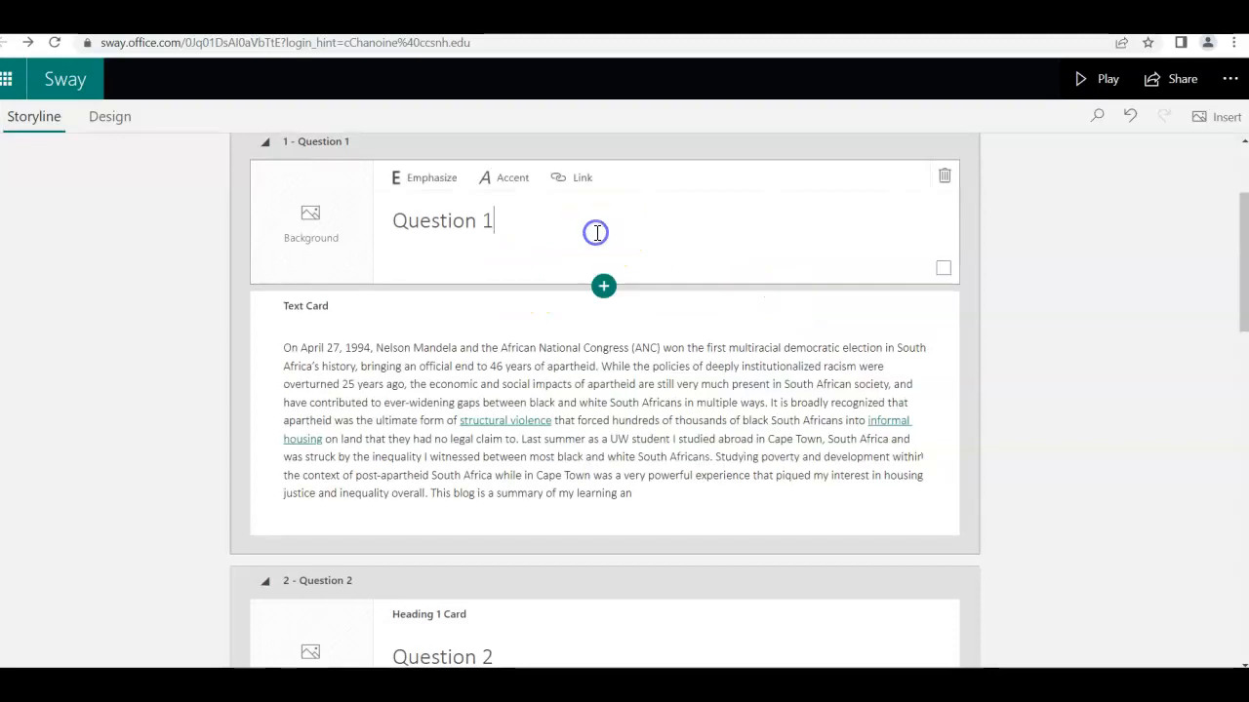
{"action": "left_click", "coordinate": [603, 287]}
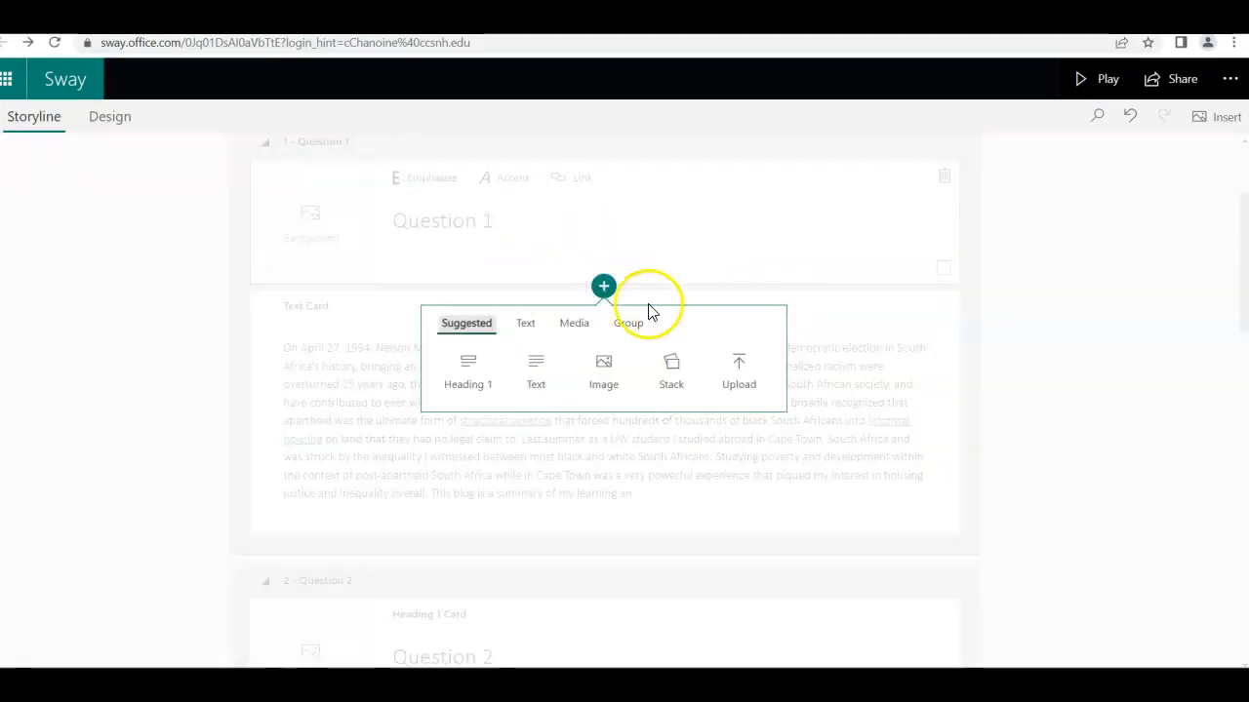
{"action": "left_click", "coordinate": [603, 372]}
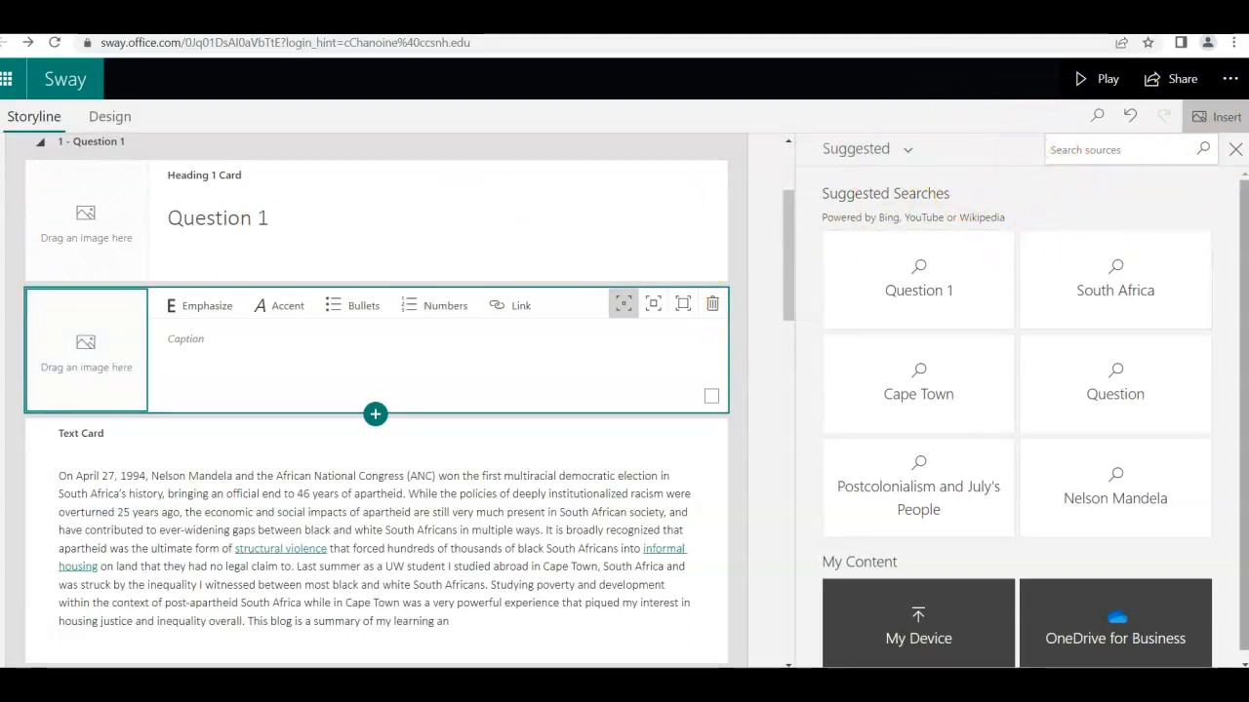
Step: Search the suggested sources for "south africa" images and look through the Creative Commons results
{"action": "scroll", "coordinate": [1207, 478], "scroll_direction": "down", "scroll_amount": 1}
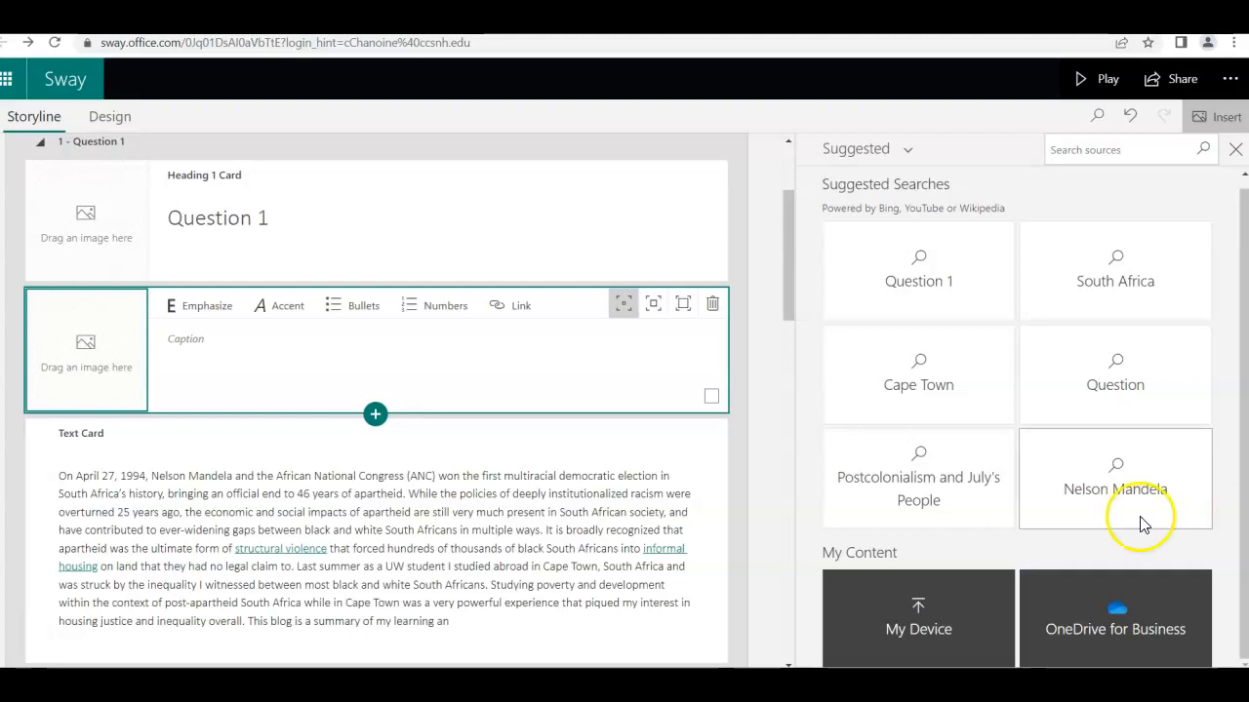
{"action": "left_click", "coordinate": [1099, 151]}
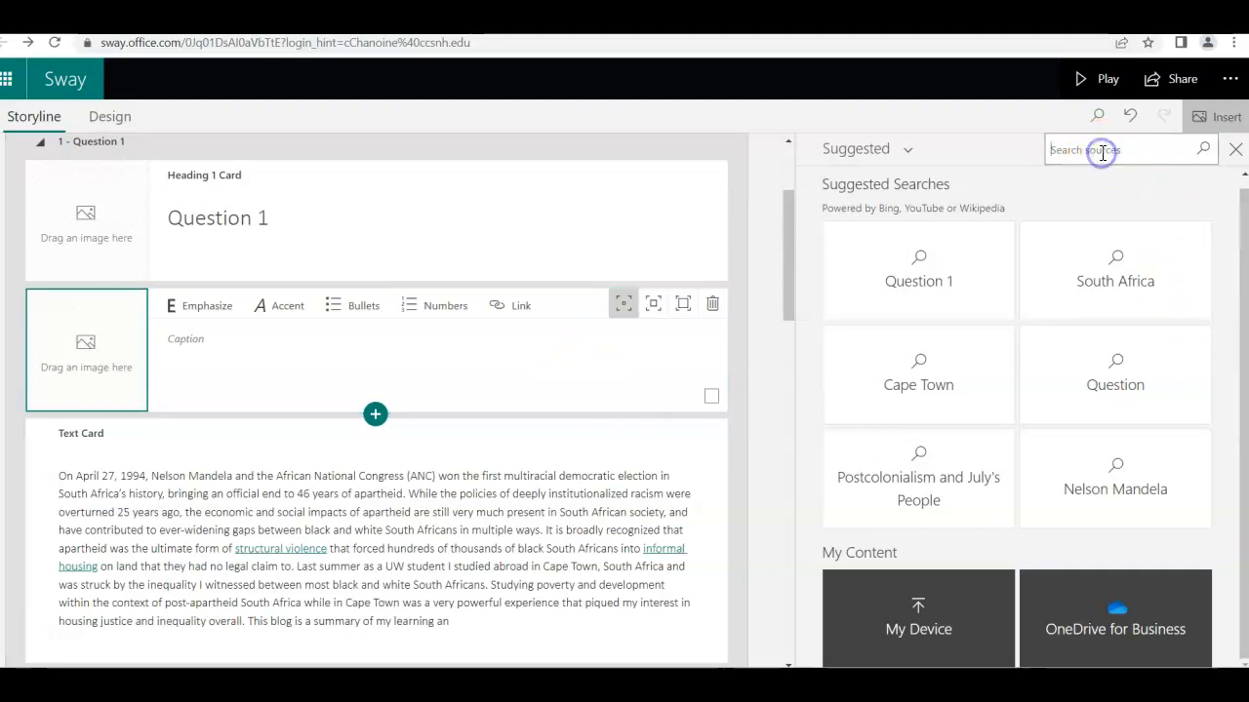
{"action": "type", "text": "a"}
{"action": "key", "text": "BackSpace"}
{"action": "type", "text": "south afric"}
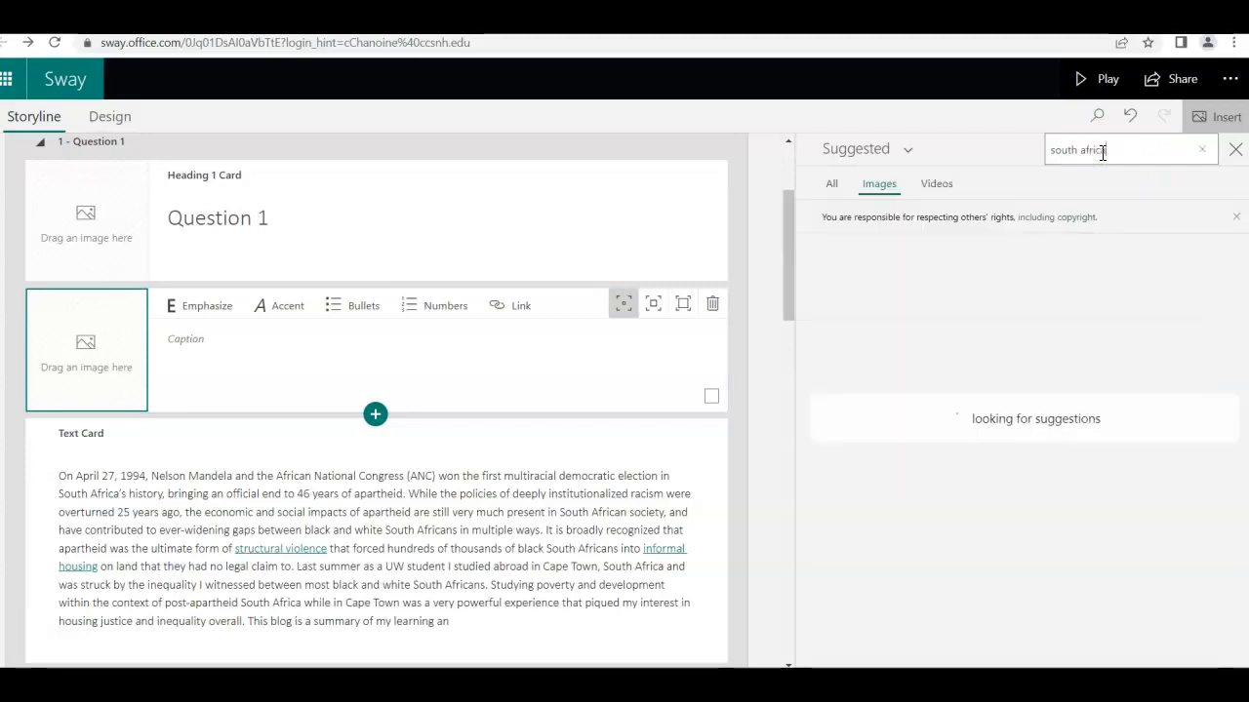
{"action": "type", "text": "a"}
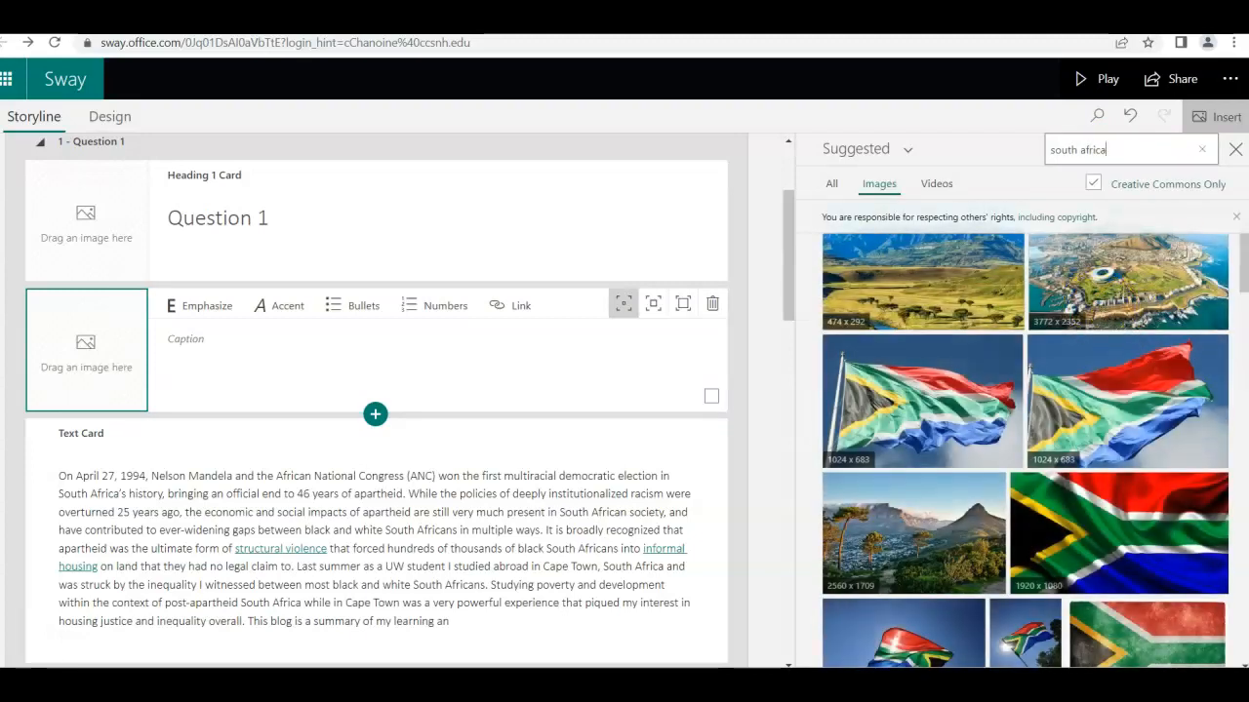
{"action": "scroll", "coordinate": [1215, 338], "scroll_direction": "down", "scroll_amount": 5}
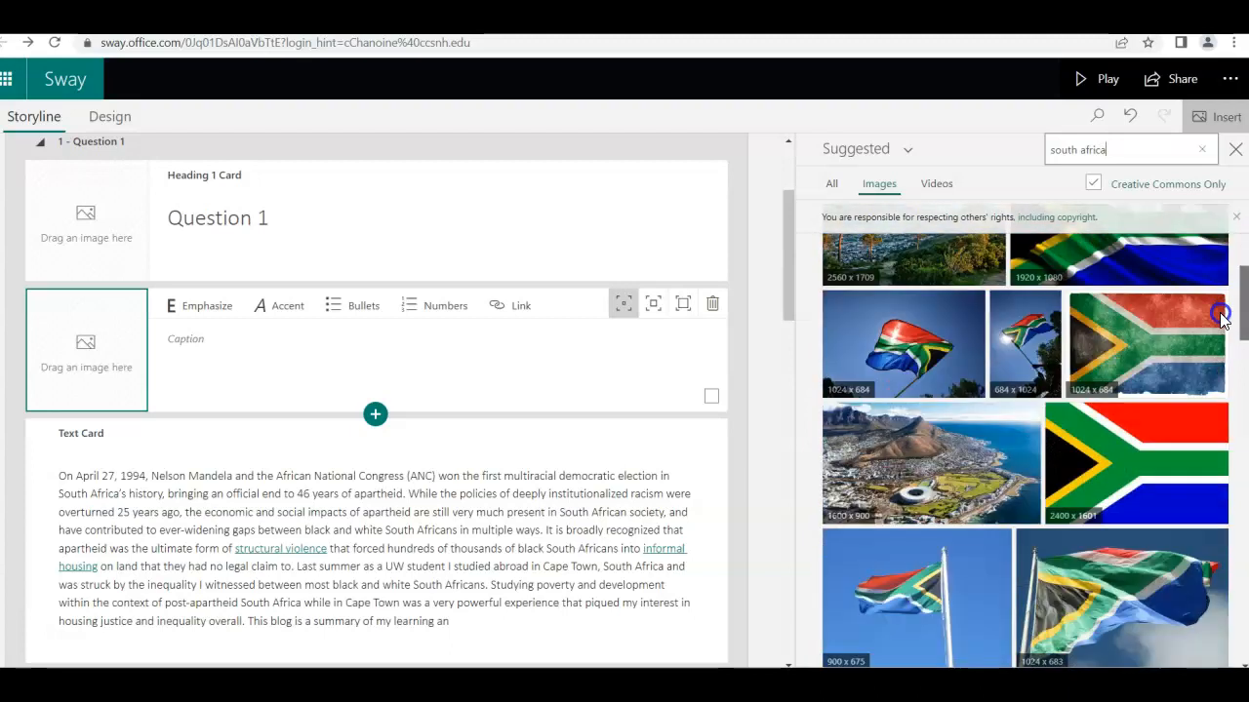
{"action": "scroll", "coordinate": [1212, 338], "scroll_direction": "down", "scroll_amount": 5}
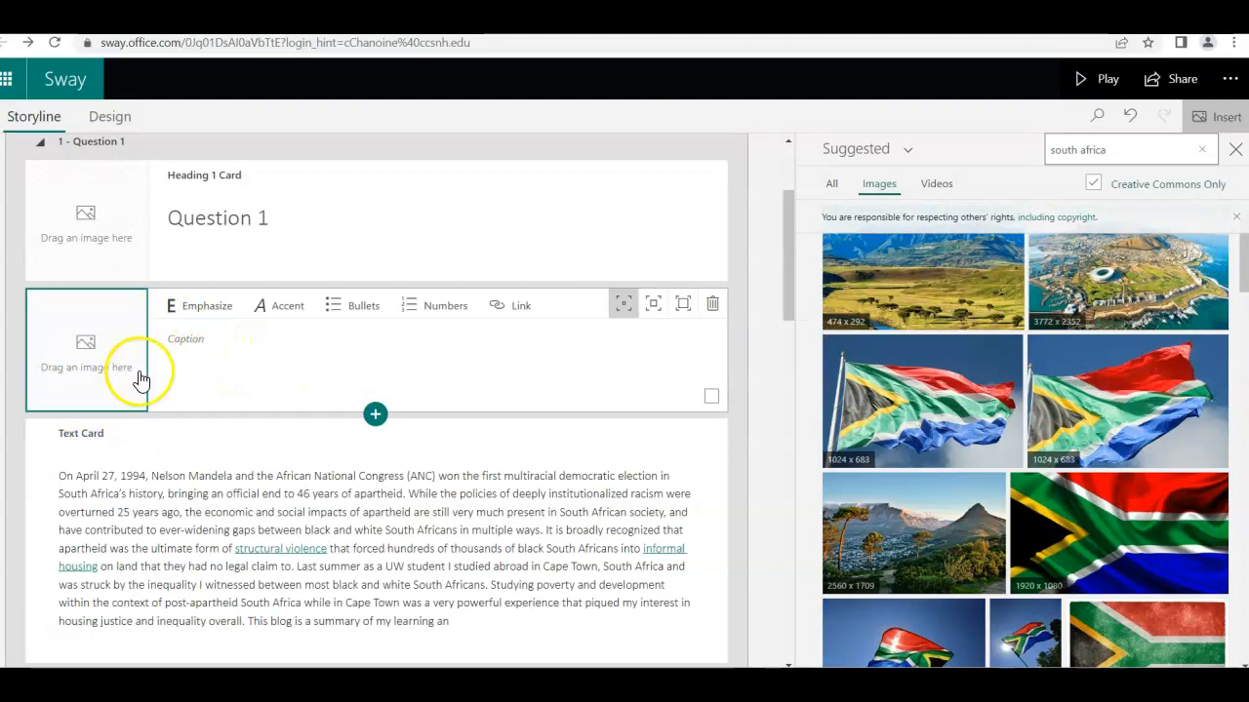
Step: Fill the image card under "Question 1" with the bar chart picture from the device's Downloads folder
{"action": "left_click", "coordinate": [85, 378]}
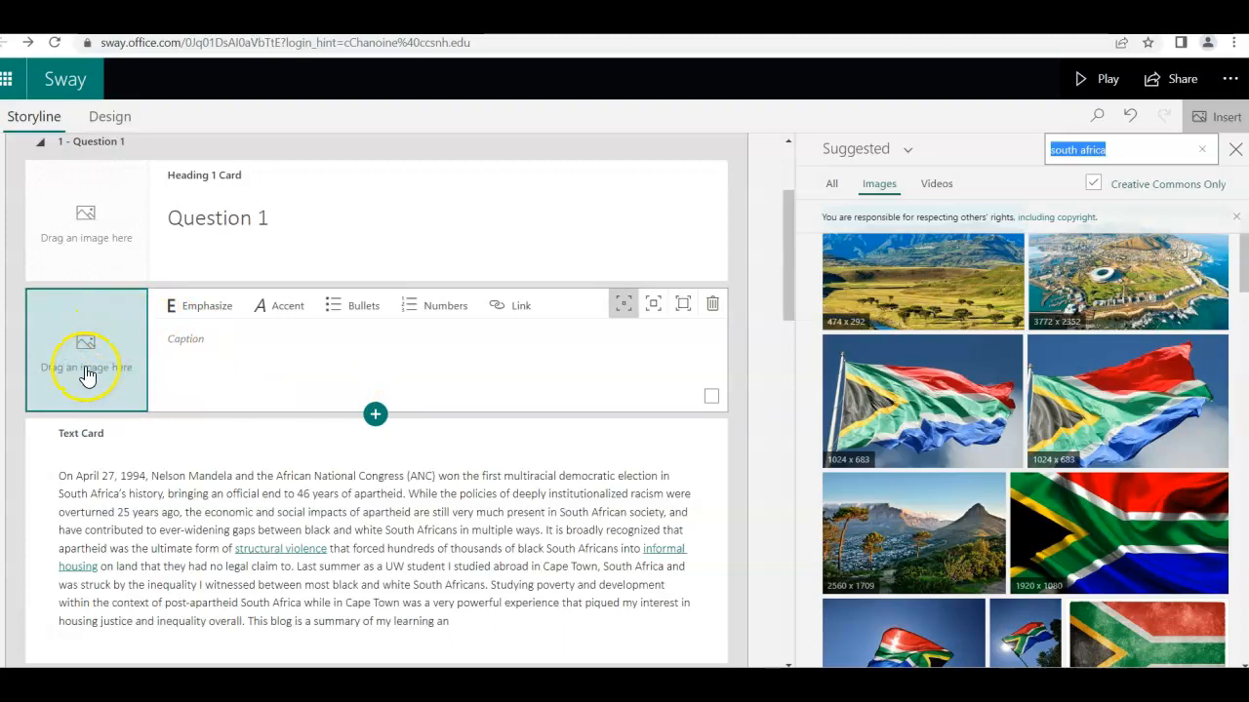
{"action": "left_click", "coordinate": [849, 149]}
{"action": "left_click", "coordinate": [847, 148]}
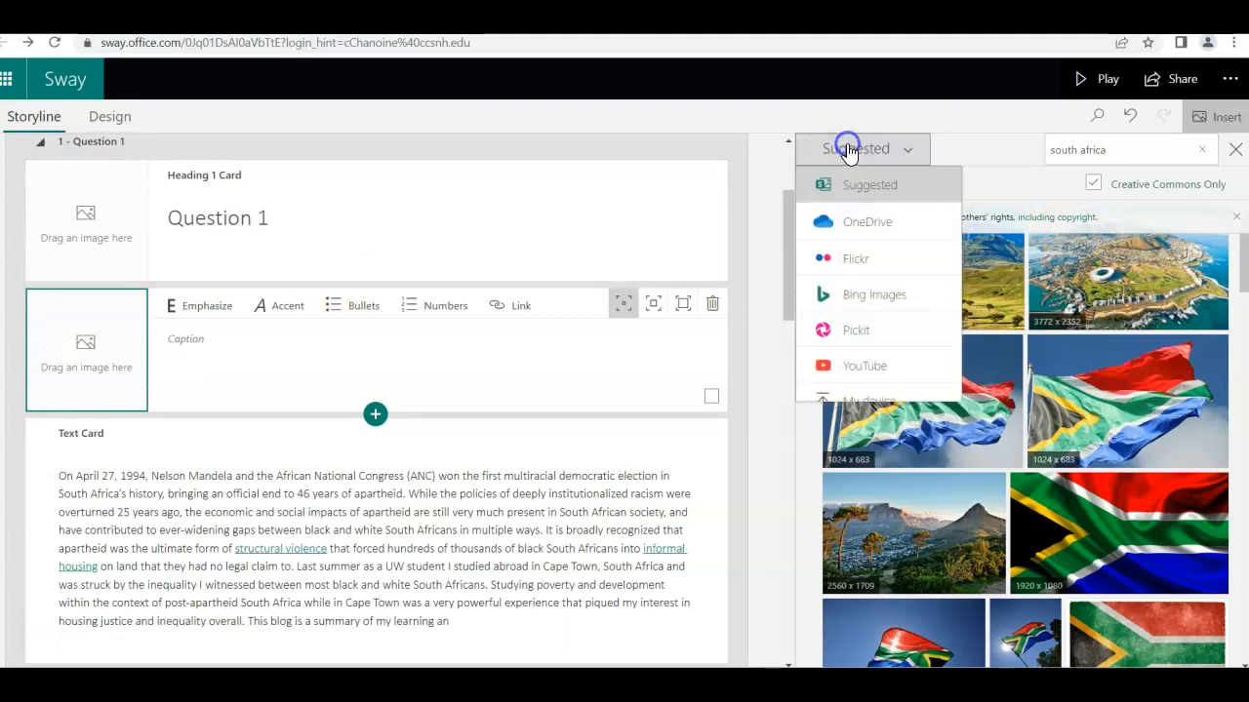
{"action": "left_click", "coordinate": [855, 400]}
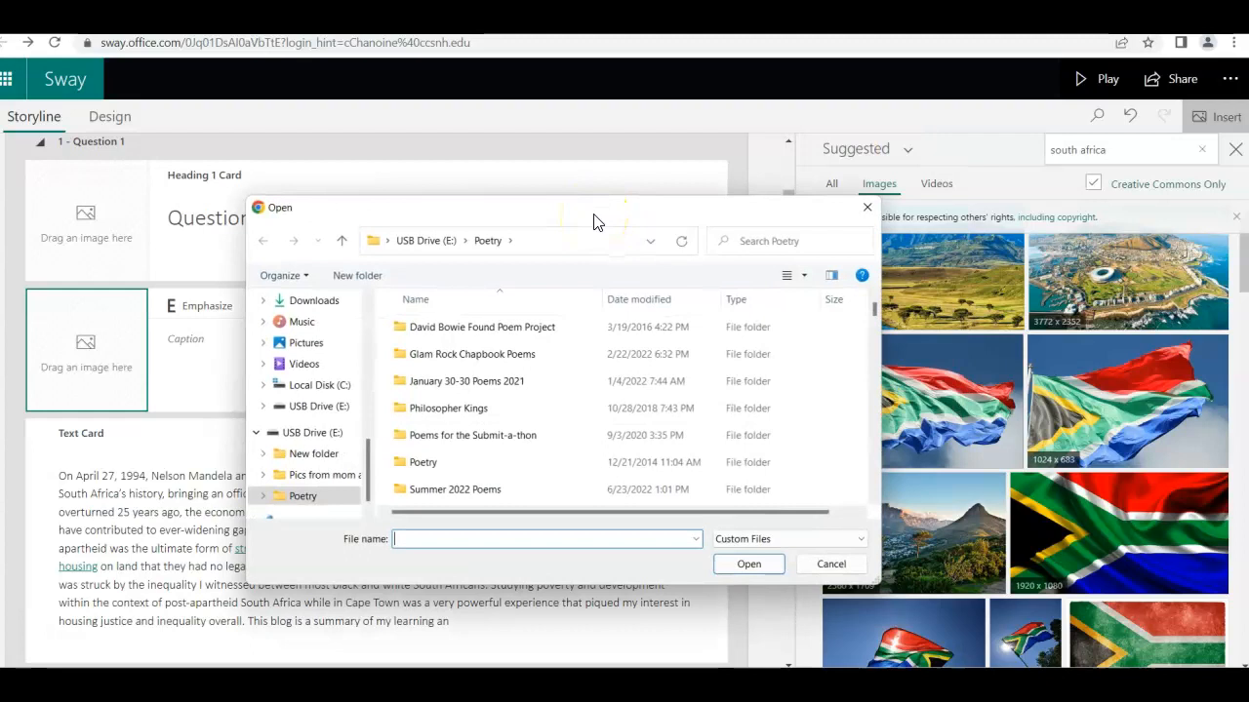
{"action": "left_click_drag", "start_coordinate": [366, 461], "coordinate": [373, 275]}
{"action": "left_click", "coordinate": [314, 348]}
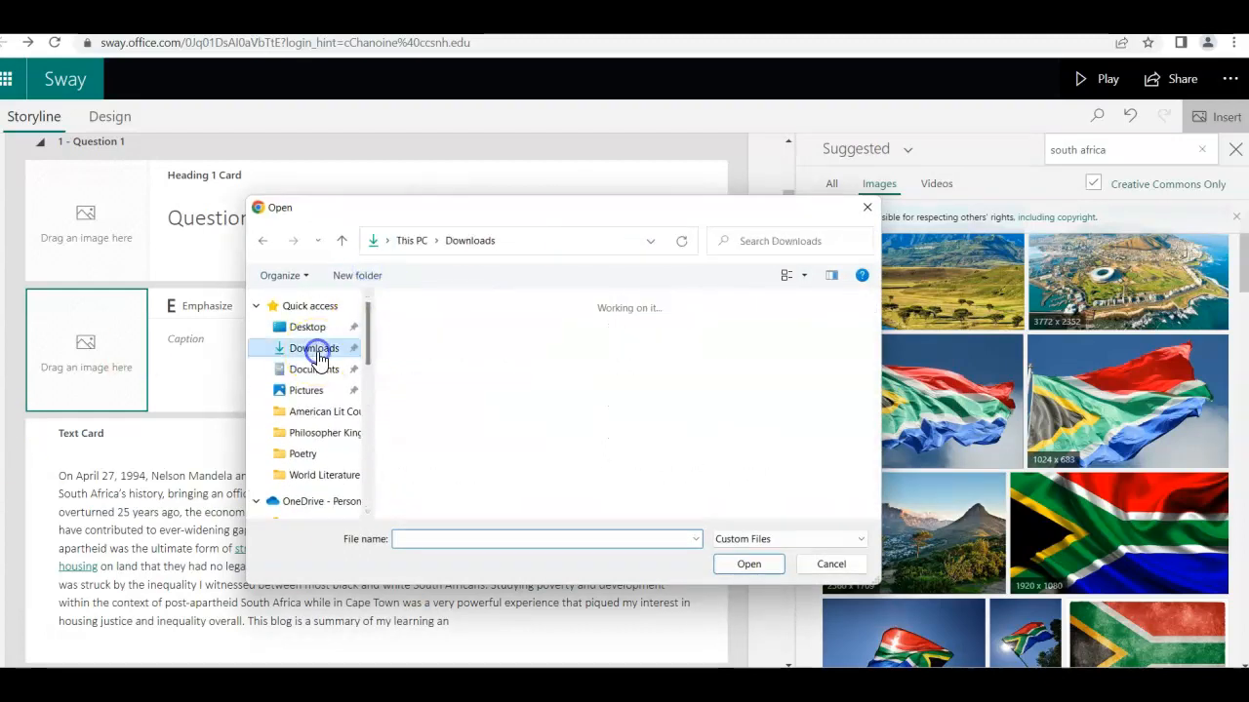
{"action": "double_click", "coordinate": [434, 329]}
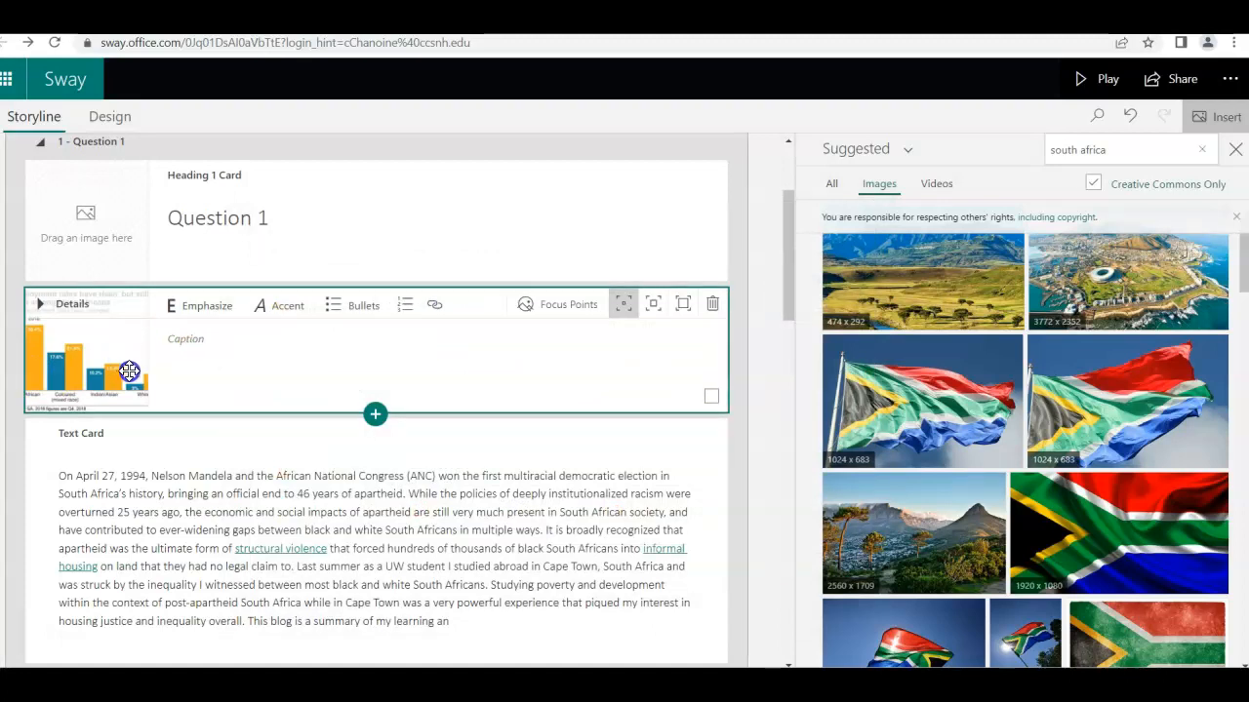
Step: Caption the chart "This is a chart that depicts income disparity in South Africa" and close the image sources
{"action": "left_click", "coordinate": [220, 341]}
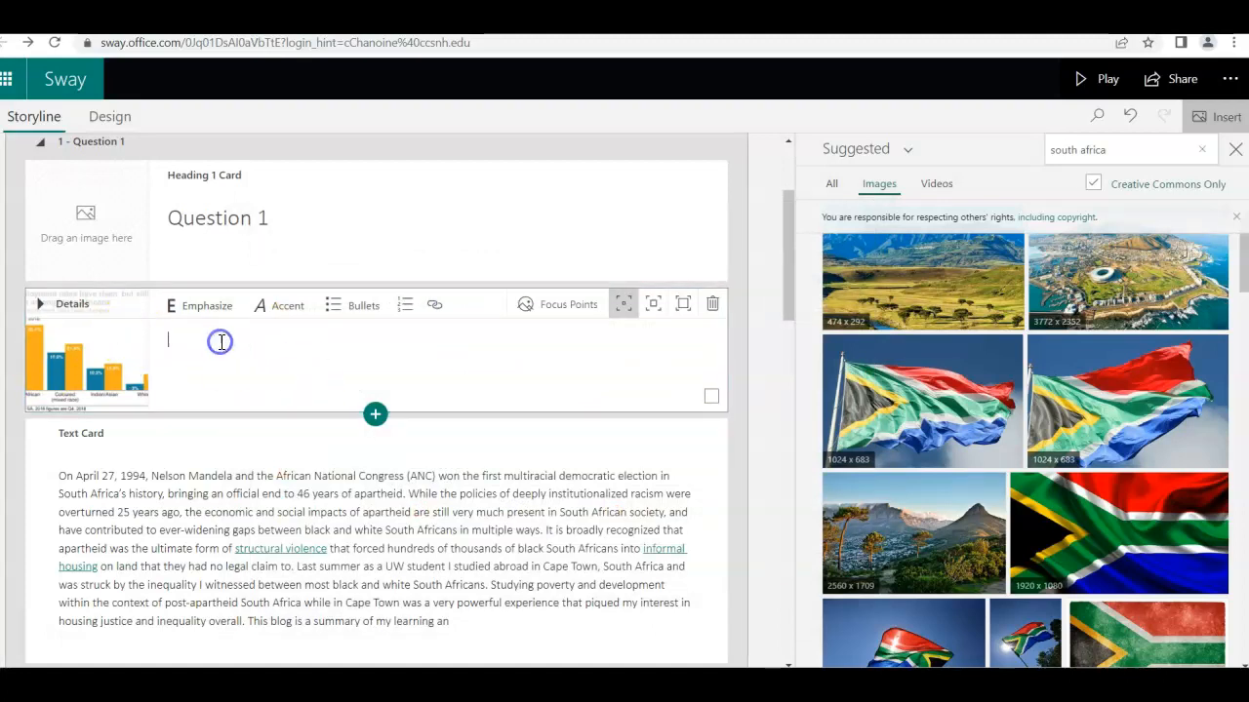
{"action": "type", "text": "This"}
{"action": "type", "text": "is a chart that depicts income dis"}
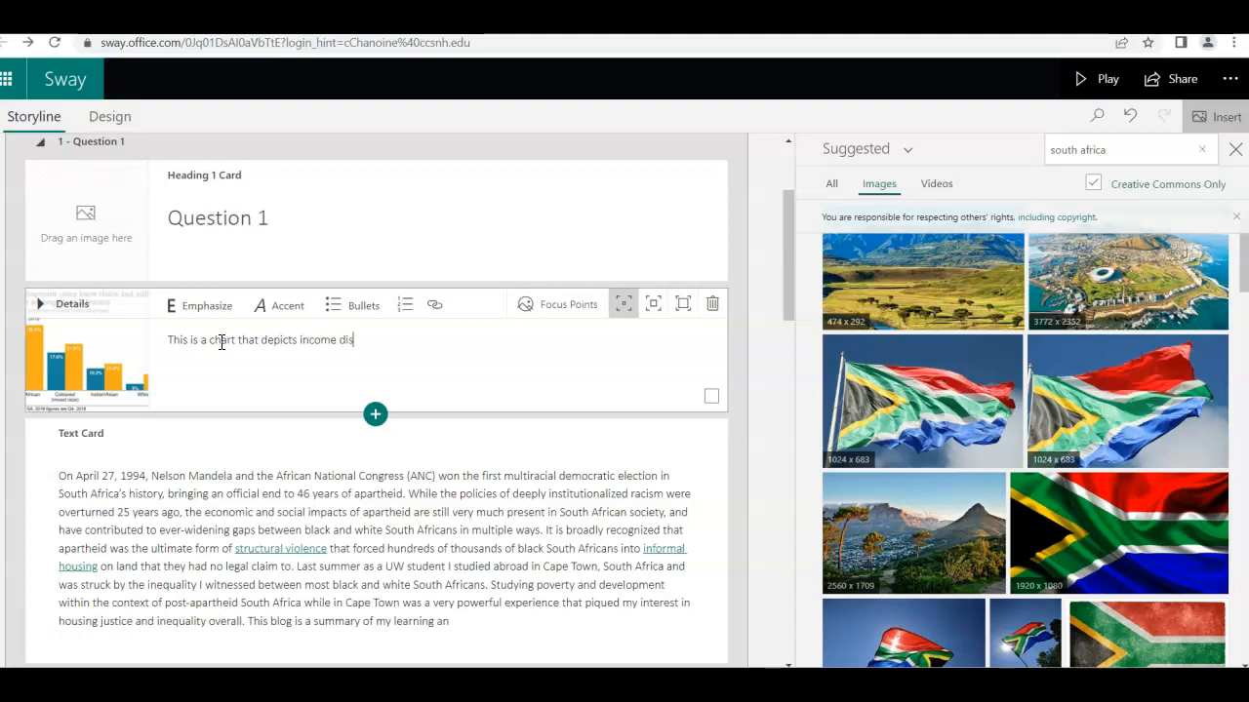
{"action": "type", "text": "parity in South Africa"}
{"action": "left_click", "coordinate": [759, 447]}
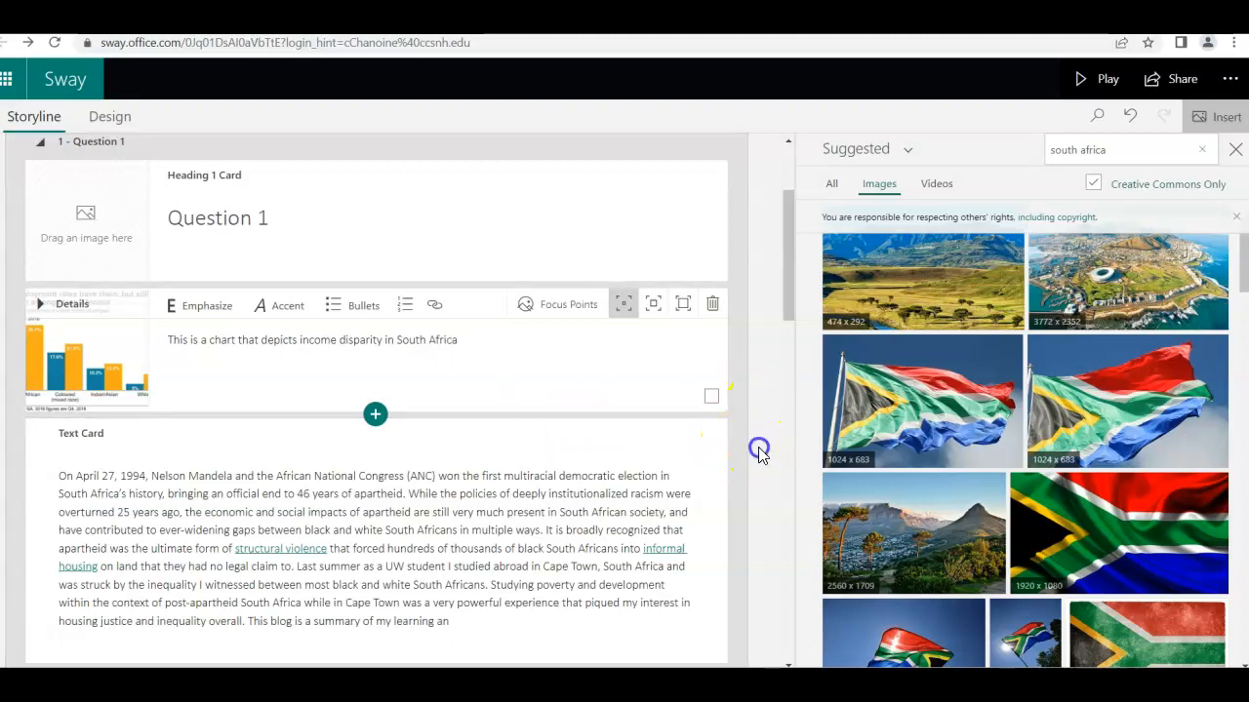
{"action": "left_click", "coordinate": [1234, 150]}
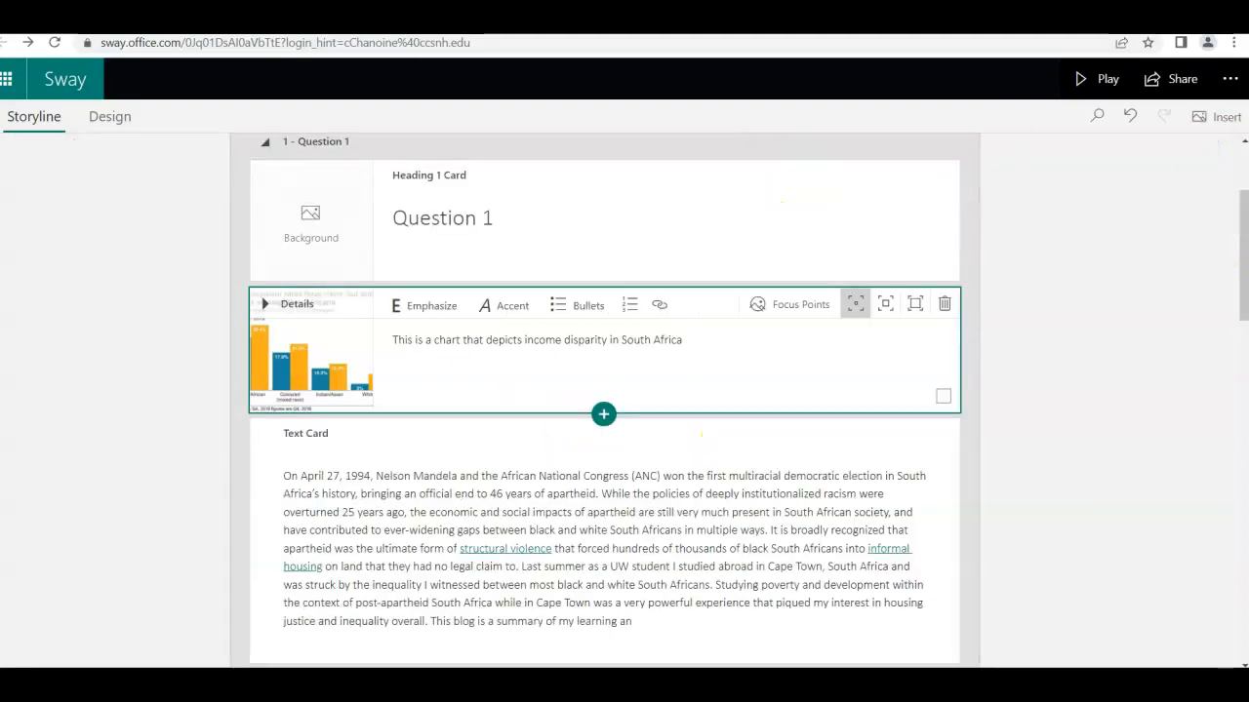
Step: Select the text card under "Question 2" and show the media card types that can be added below it
{"action": "left_click_drag", "start_coordinate": [1245, 203], "coordinate": [1244, 315]}
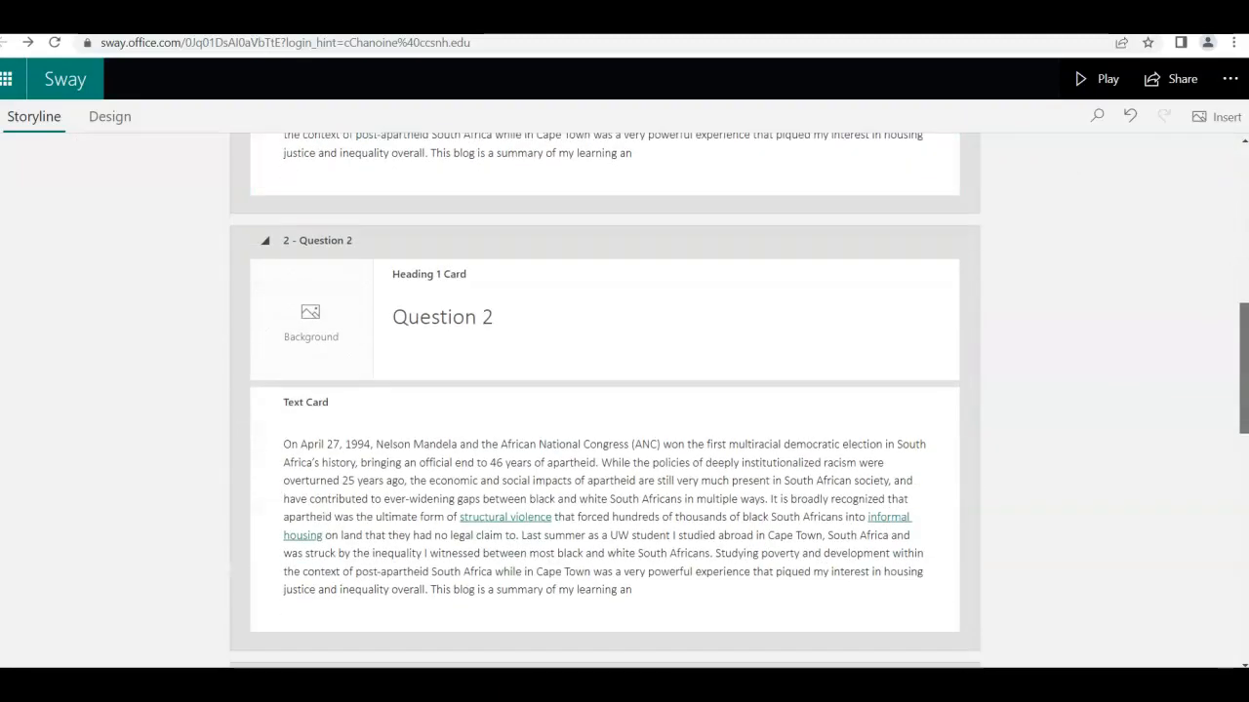
{"action": "scroll", "coordinate": [1170, 385], "scroll_direction": "down", "scroll_amount": 3}
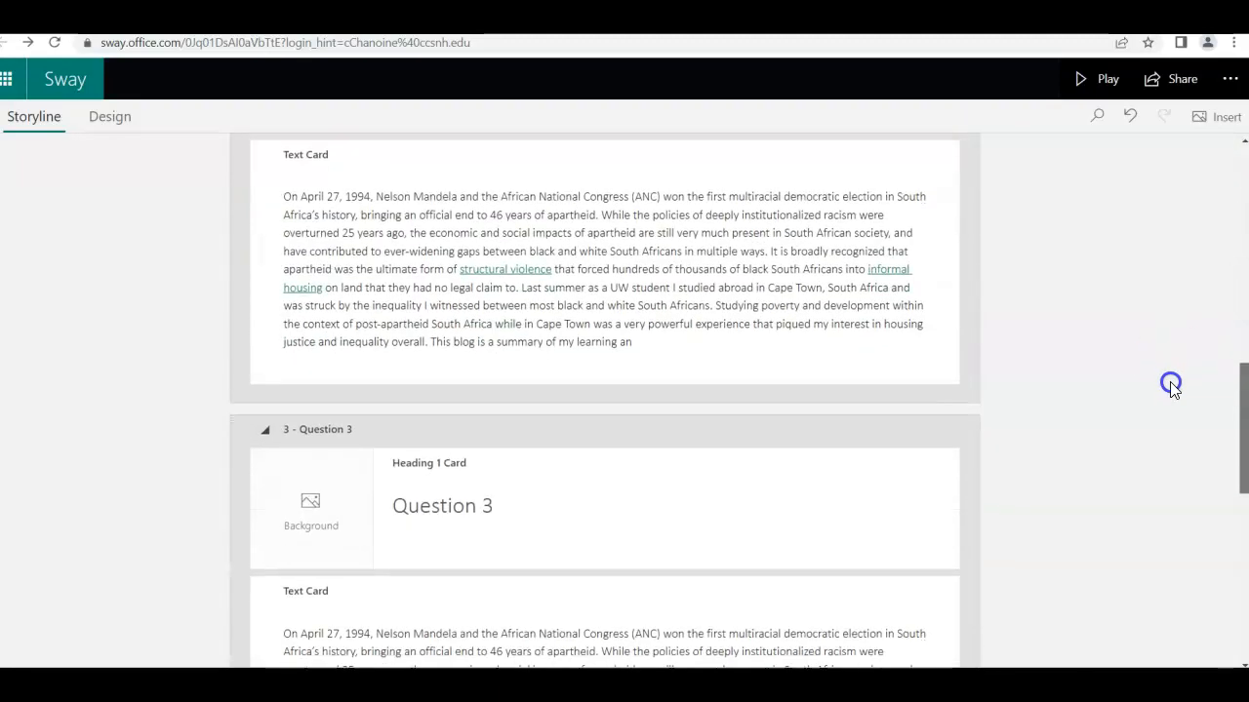
{"action": "left_click", "coordinate": [675, 371]}
{"action": "left_click", "coordinate": [643, 336]}
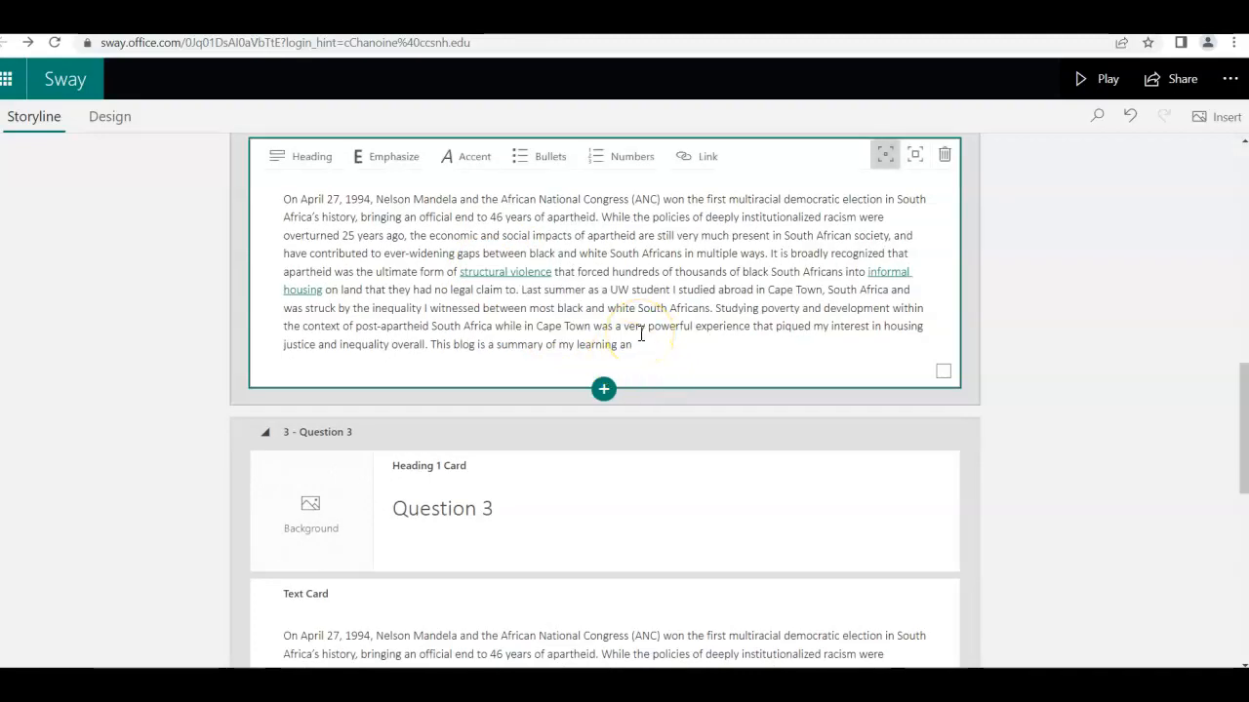
{"action": "left_click", "coordinate": [603, 389]}
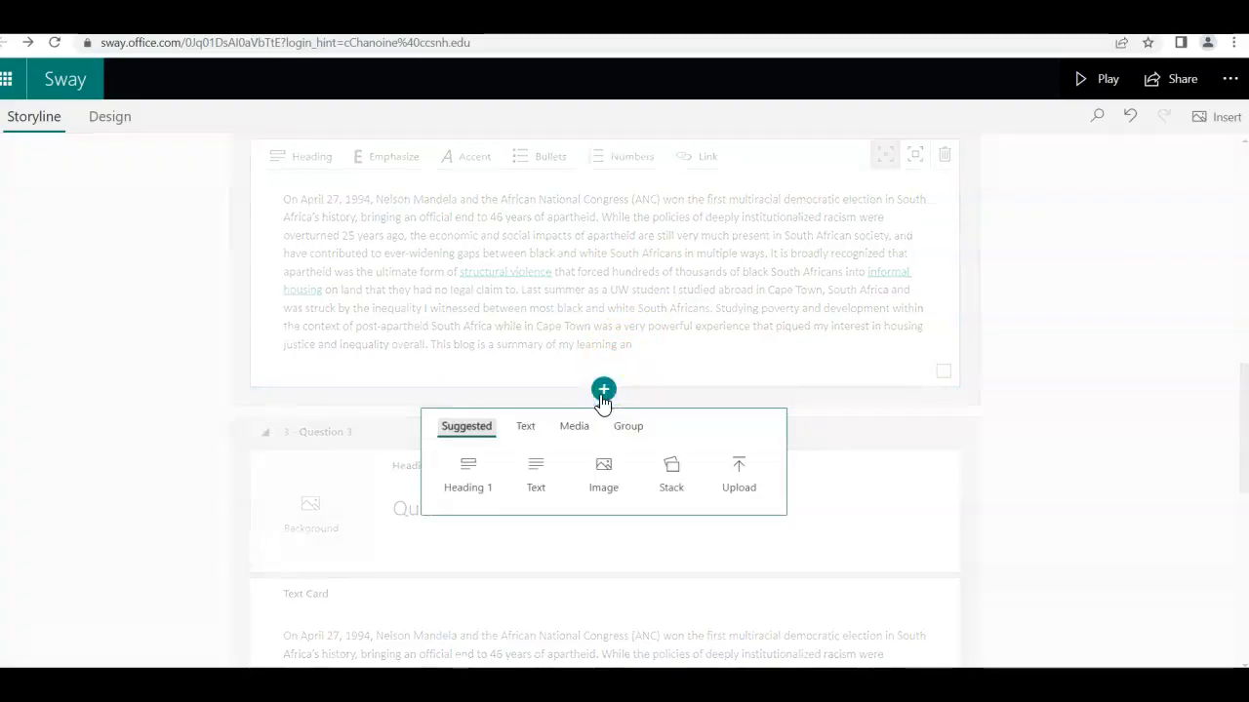
{"action": "left_click", "coordinate": [575, 433]}
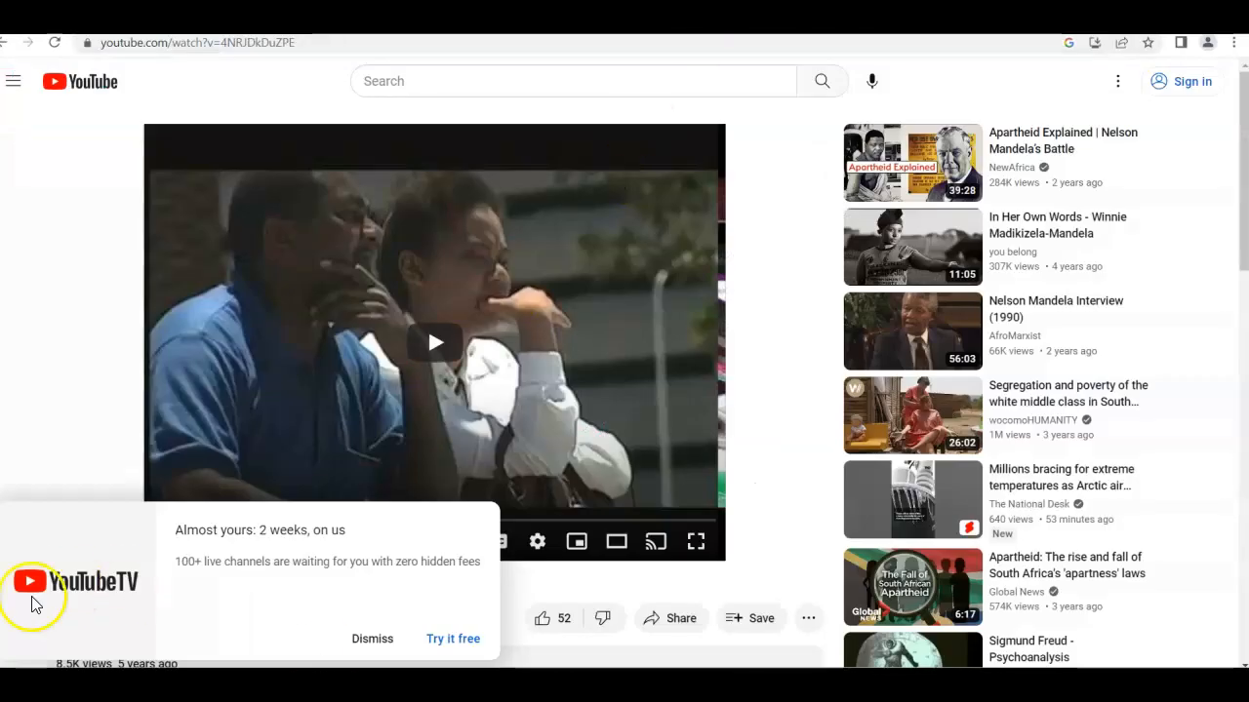
Step: On the YouTube page of "Nelson Mandela and the End of Apartheid", dismiss the trial offer and copy the video's embed code
{"action": "left_click", "coordinate": [375, 640]}
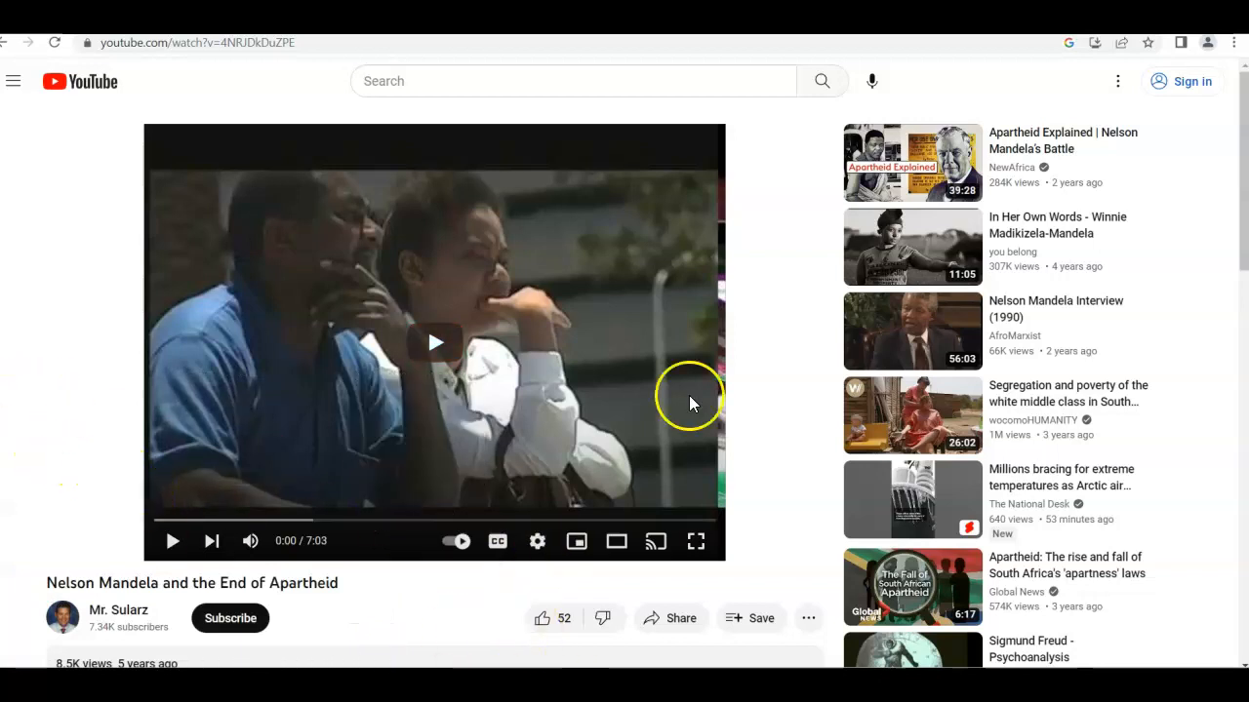
{"action": "left_click", "coordinate": [671, 620]}
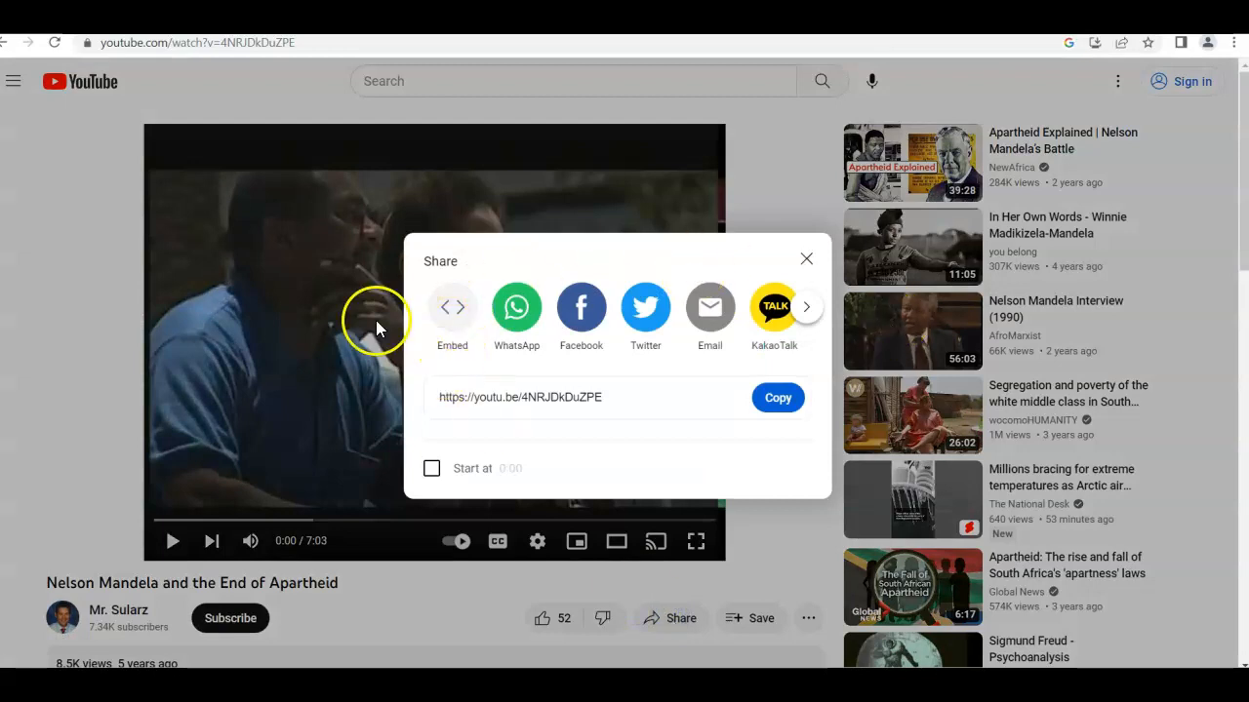
{"action": "left_click", "coordinate": [453, 308]}
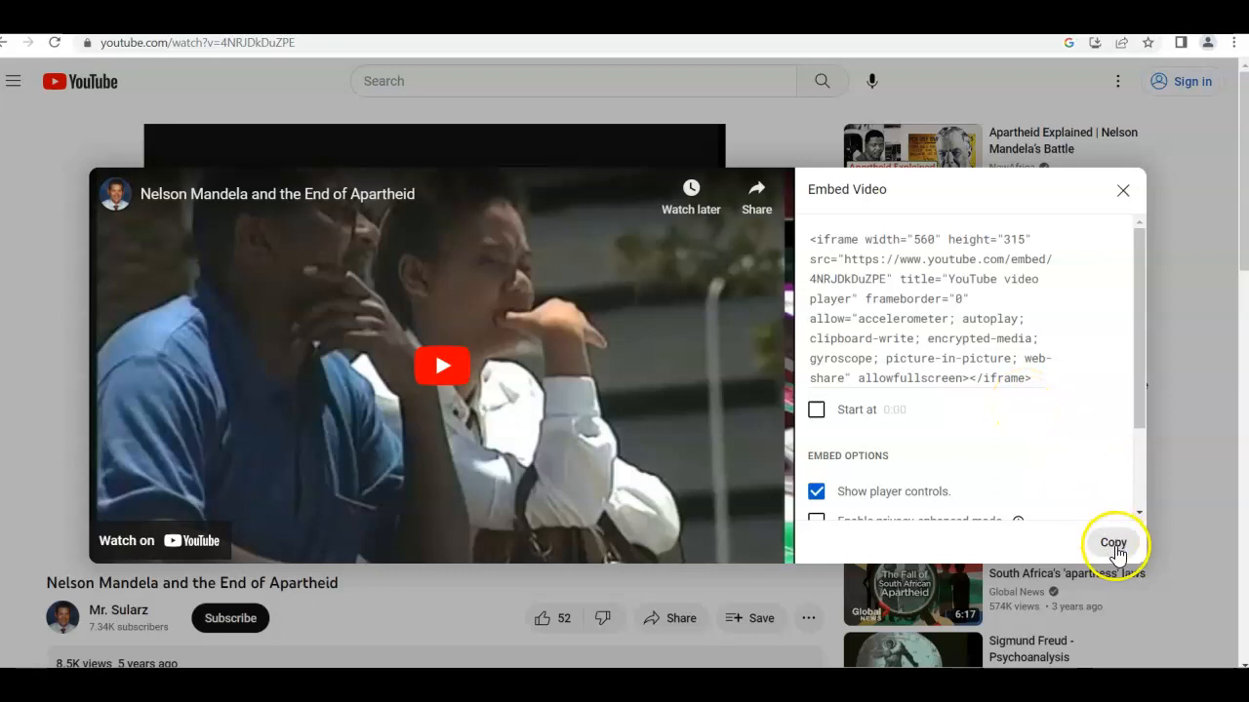
{"action": "left_click", "coordinate": [1113, 542]}
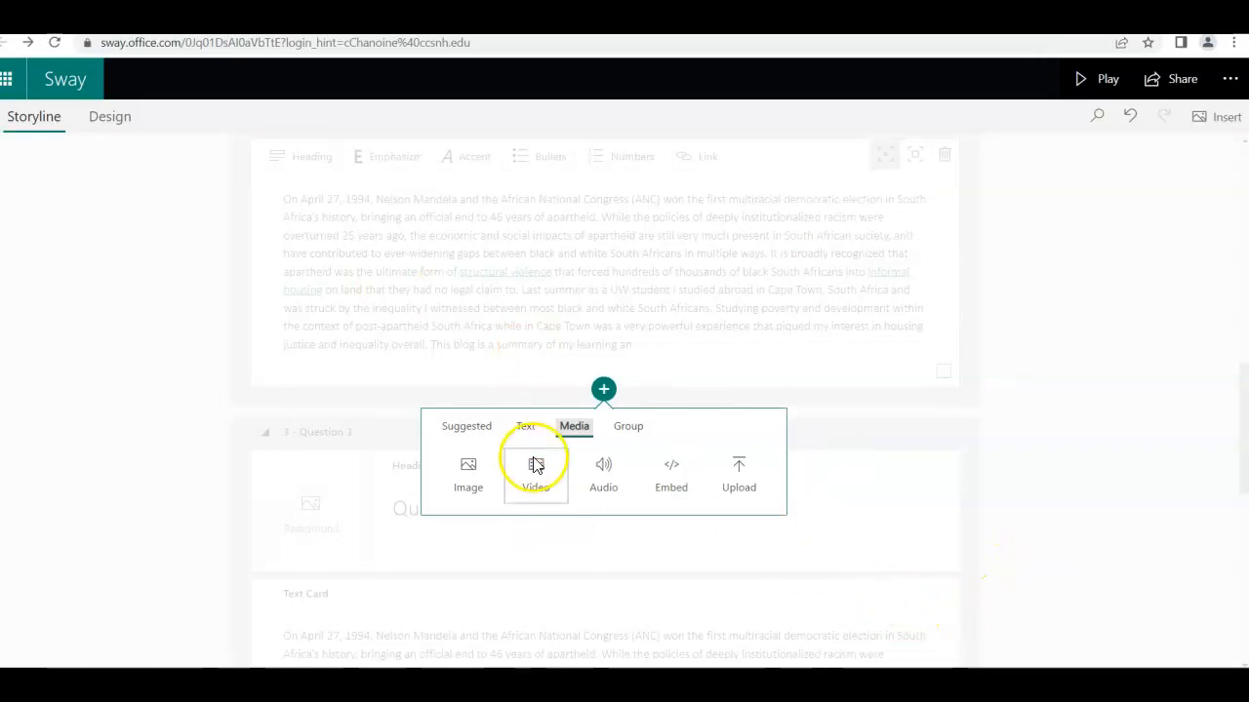
Step: Back in Sway, add an embed card below the "Question 2" text and paste the video's embed code into it
{"action": "left_click", "coordinate": [670, 467]}
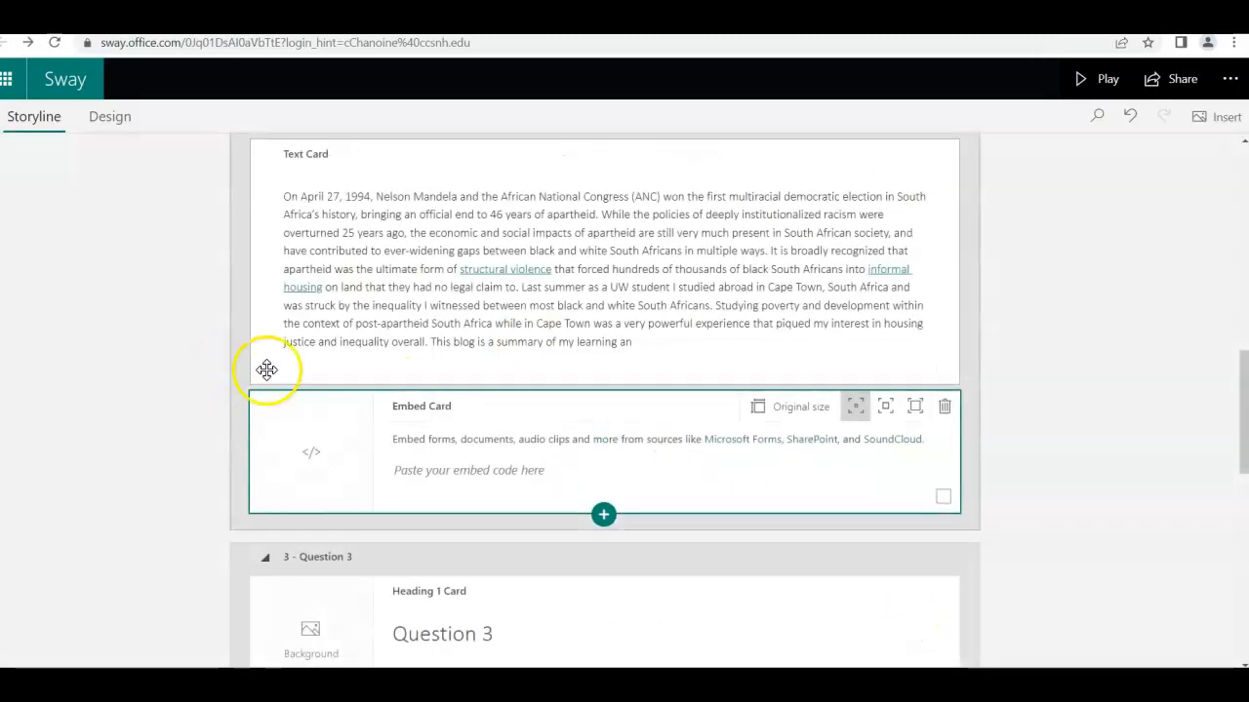
{"action": "left_click", "coordinate": [553, 471]}
{"action": "key", "text": "ctrl+v"}
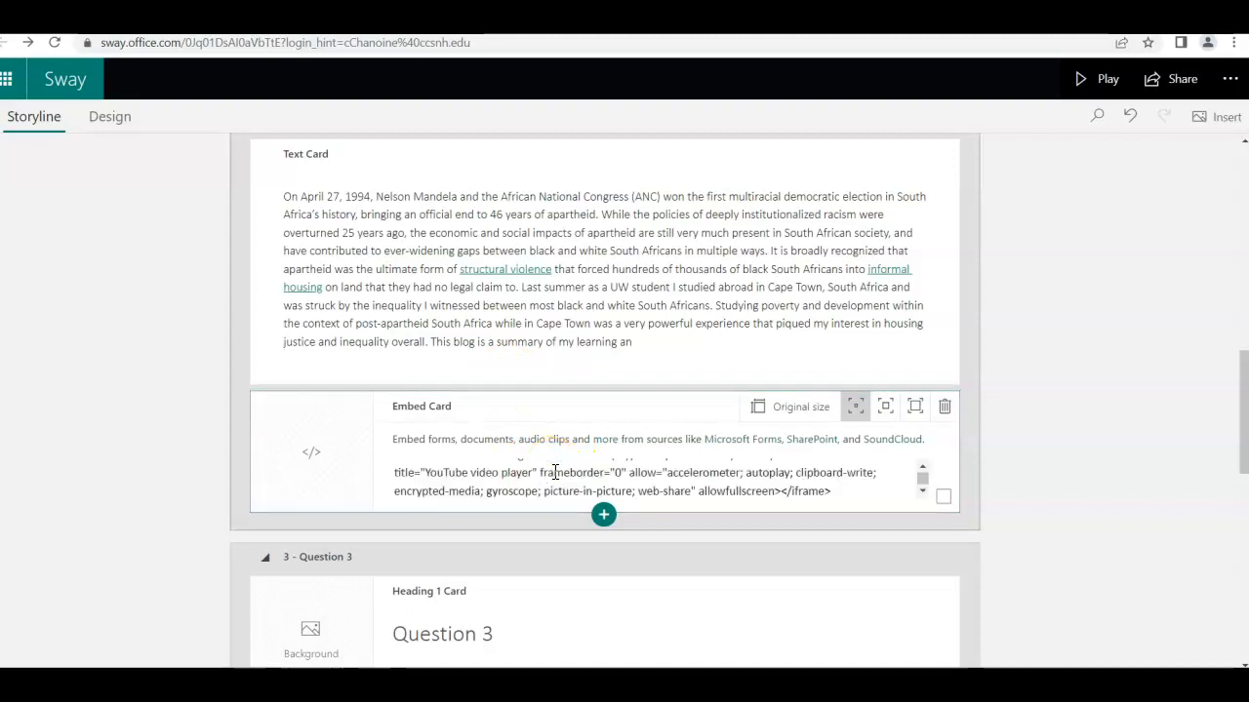
{"action": "left_click", "coordinate": [290, 482]}
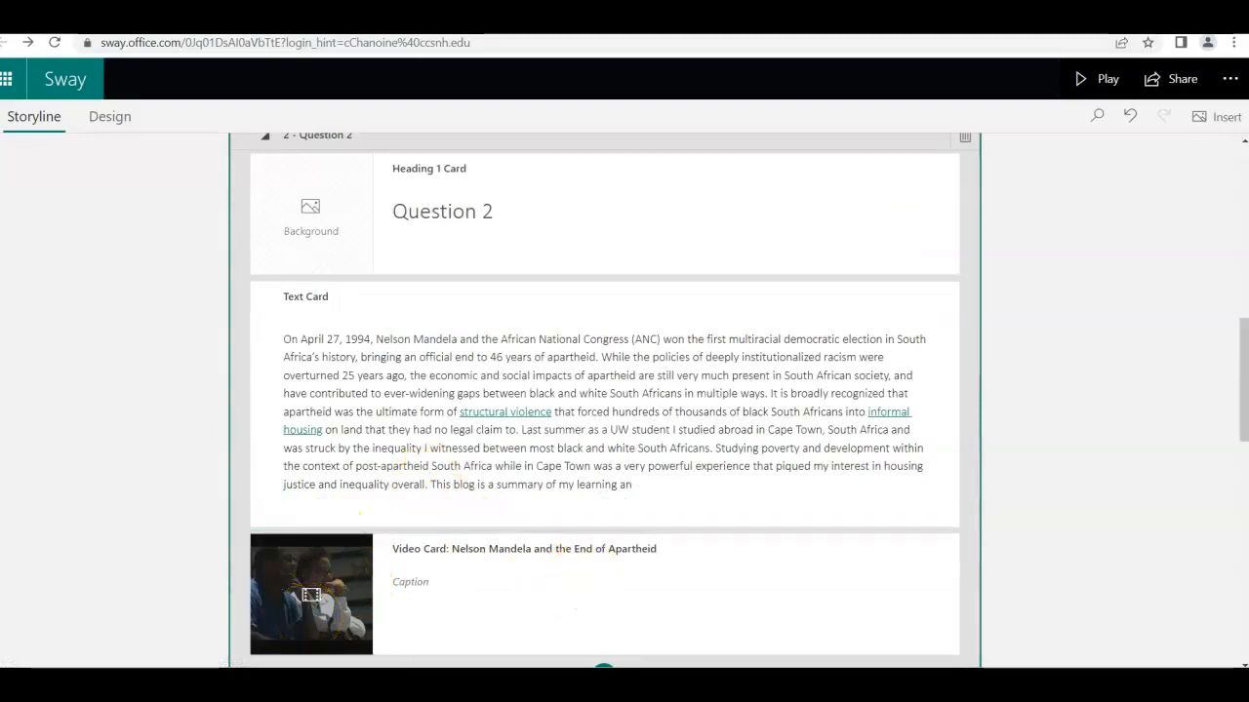
{"action": "left_click_drag", "start_coordinate": [1243, 400], "coordinate": [1243, 428]}
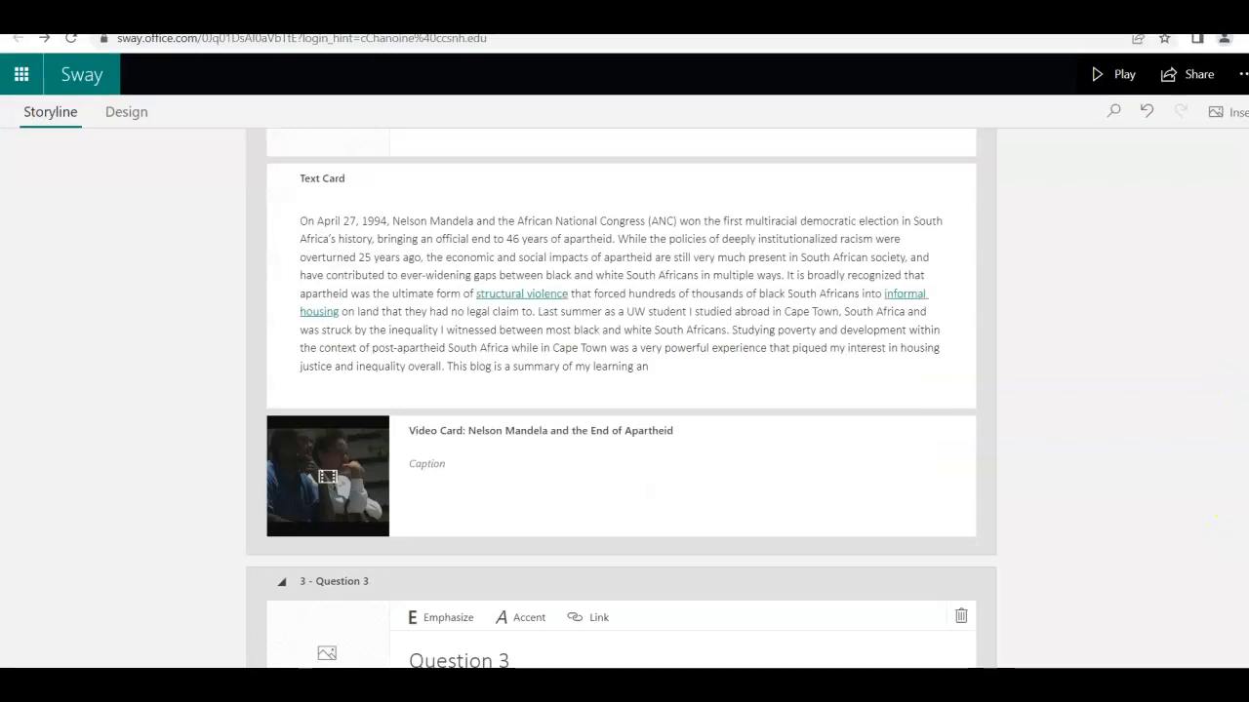